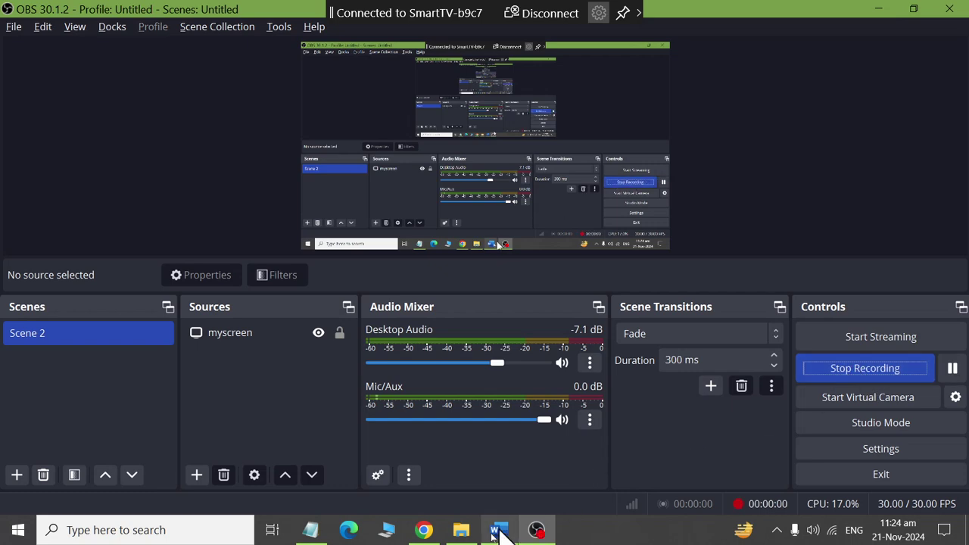
Start the OBS Studio screen recording
left_click(497, 528)
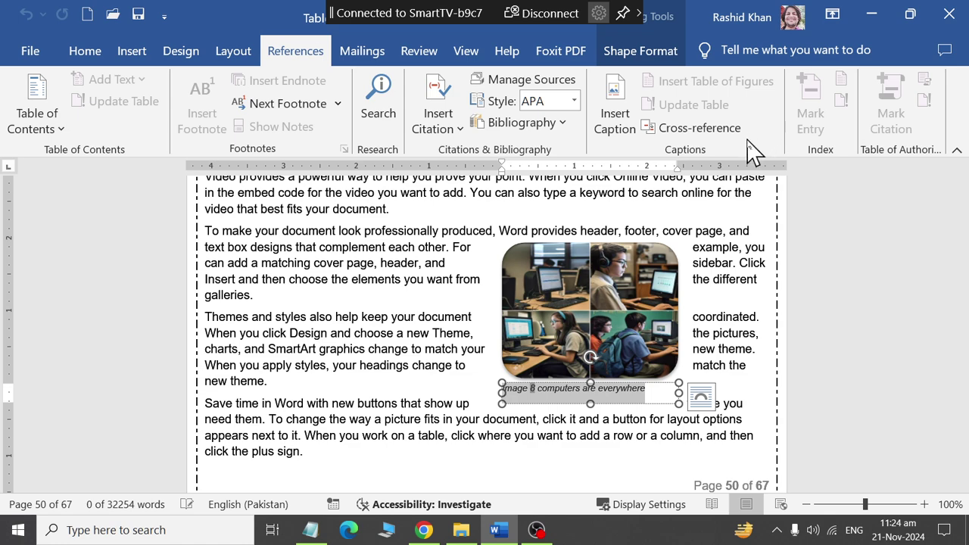
Remove the old captioned picture from page 50
left_click(348, 338)
key("ctrl+z")
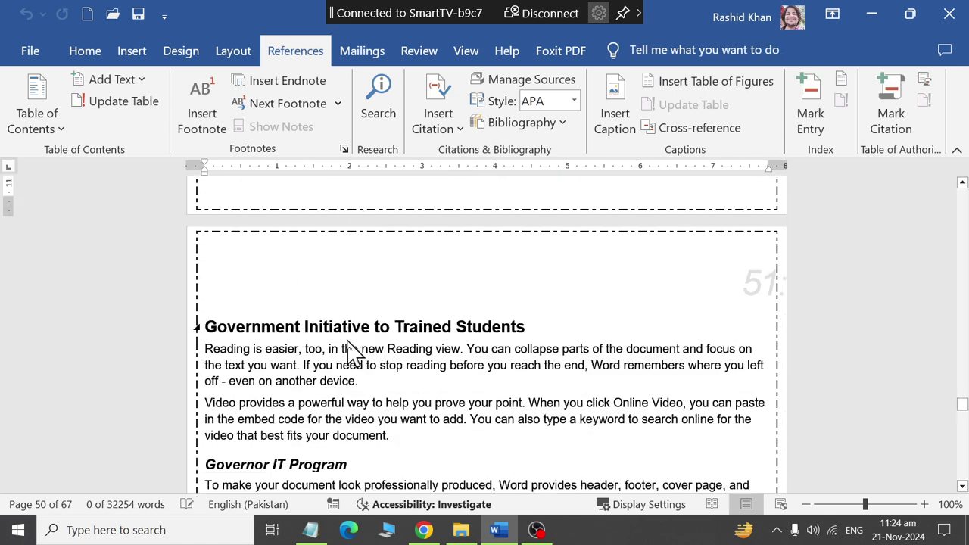
scroll(347, 340, "down", 1)
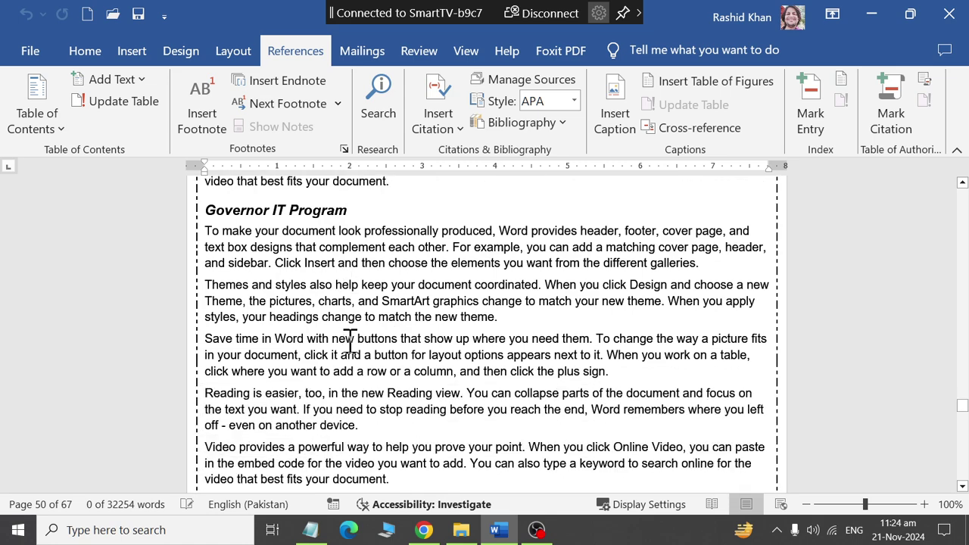
scroll(347, 340, "down", 2)
Draw a rectangle shape over the body text on page 50
left_click(132, 50)
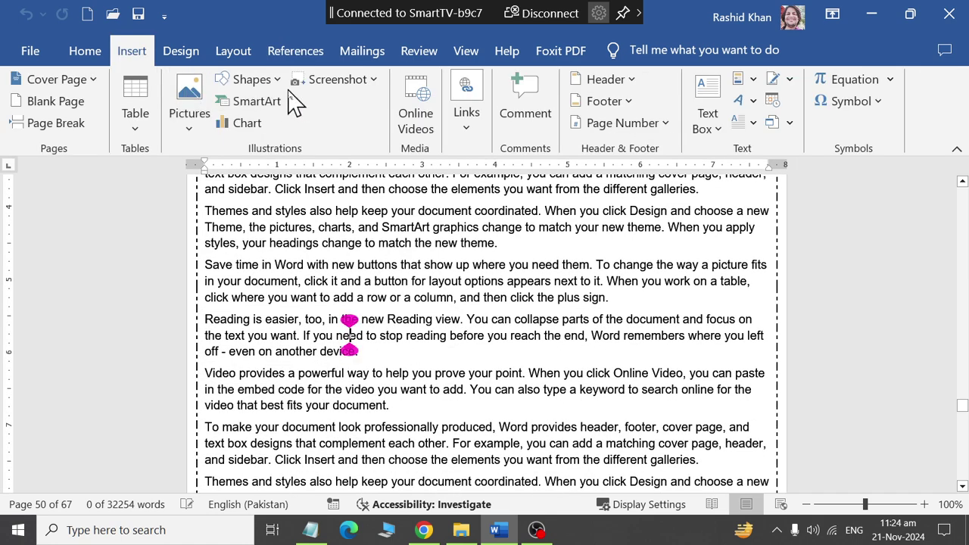
left_click(269, 81)
left_click(282, 126)
left_click_drag(469, 271, 703, 476)
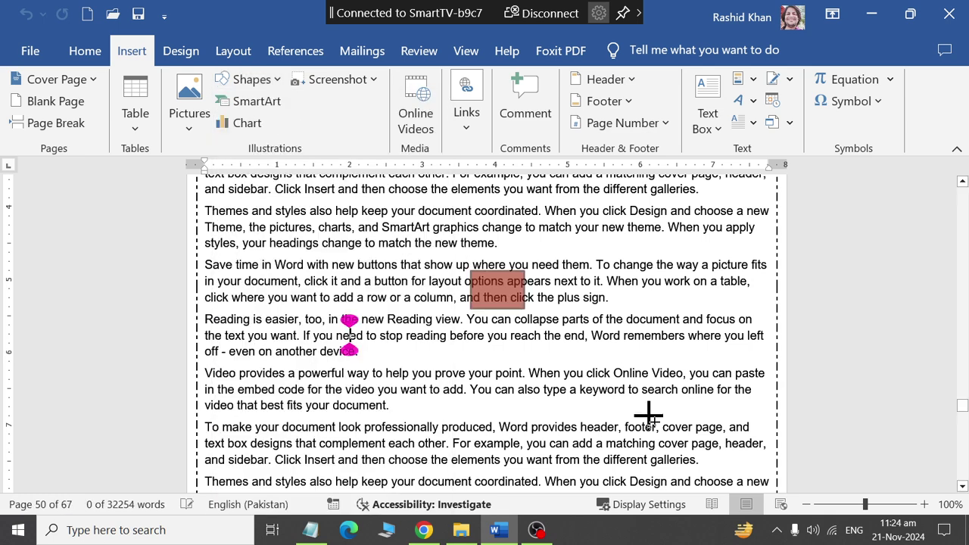
left_click_drag(588, 381, 663, 352)
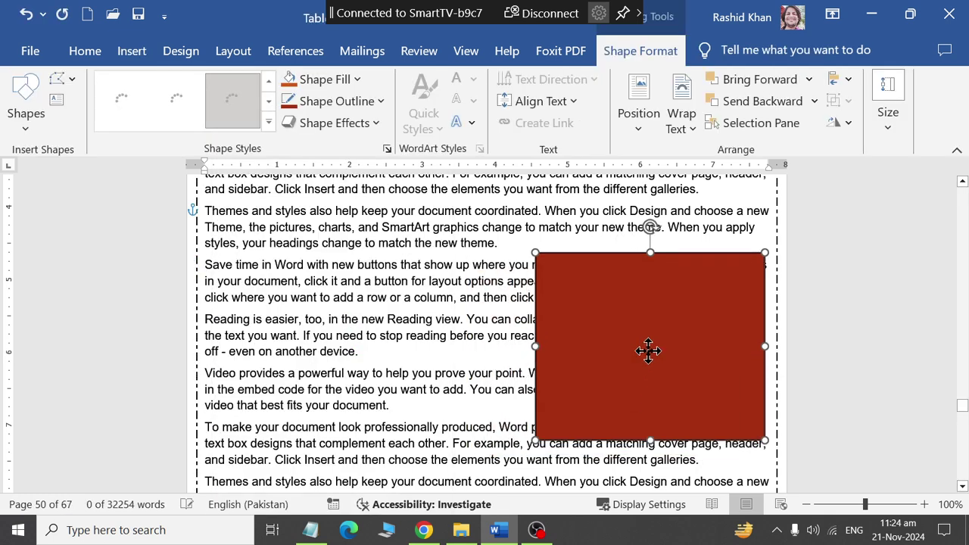
Set the rectangle's text wrapping to Through and choose a picture fill
left_click(682, 121)
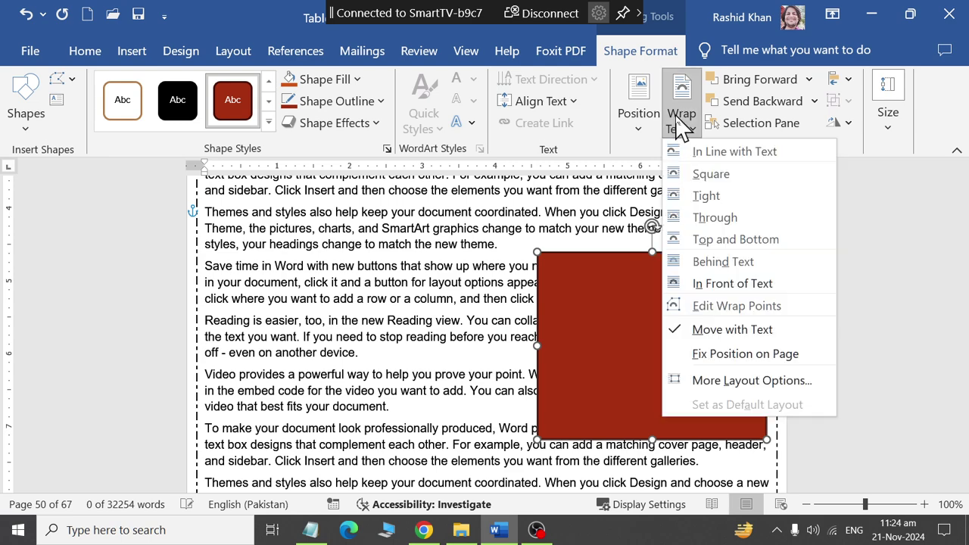
left_click(719, 214)
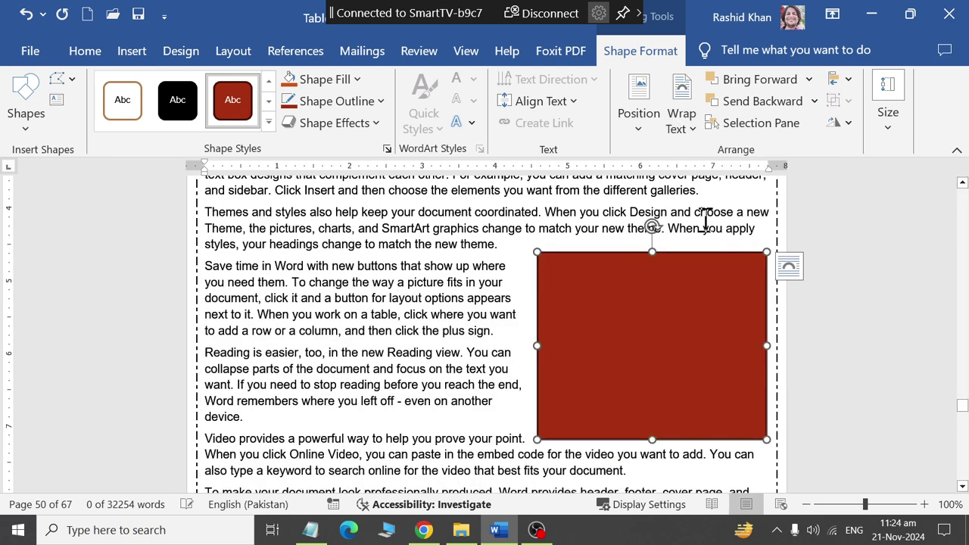
left_click(357, 80)
left_click(344, 365)
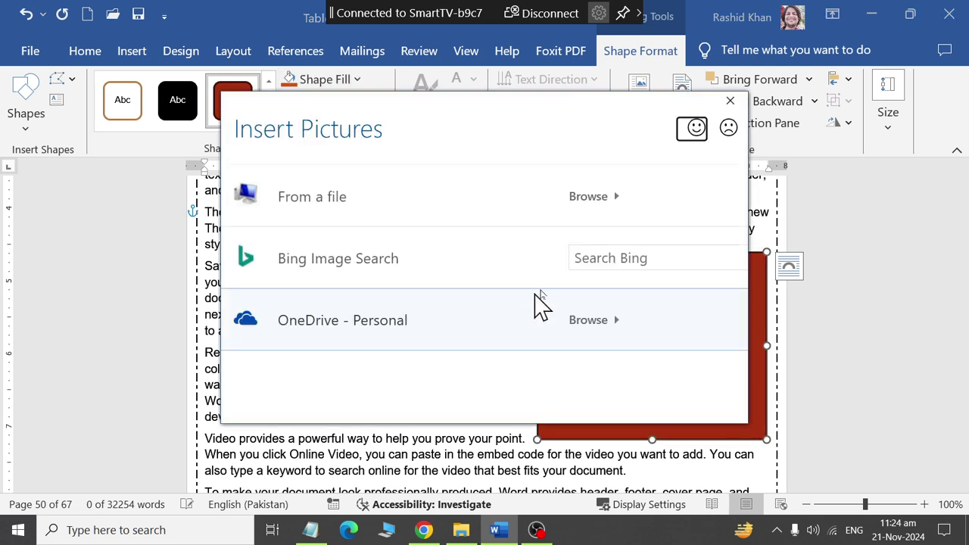
Fill the rectangle with the Firefly Computers in Space image from the latest folder
left_click(553, 203)
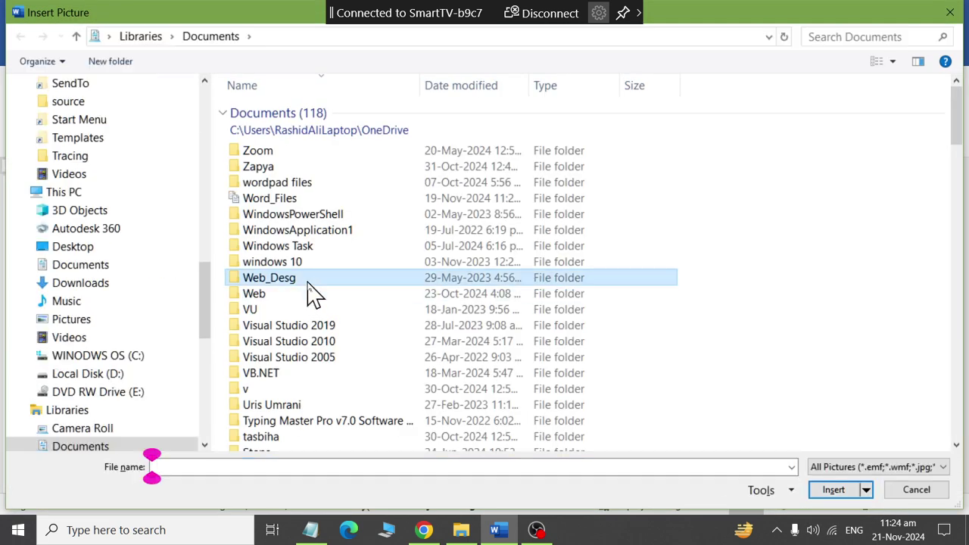
type("latest")
key("Return")
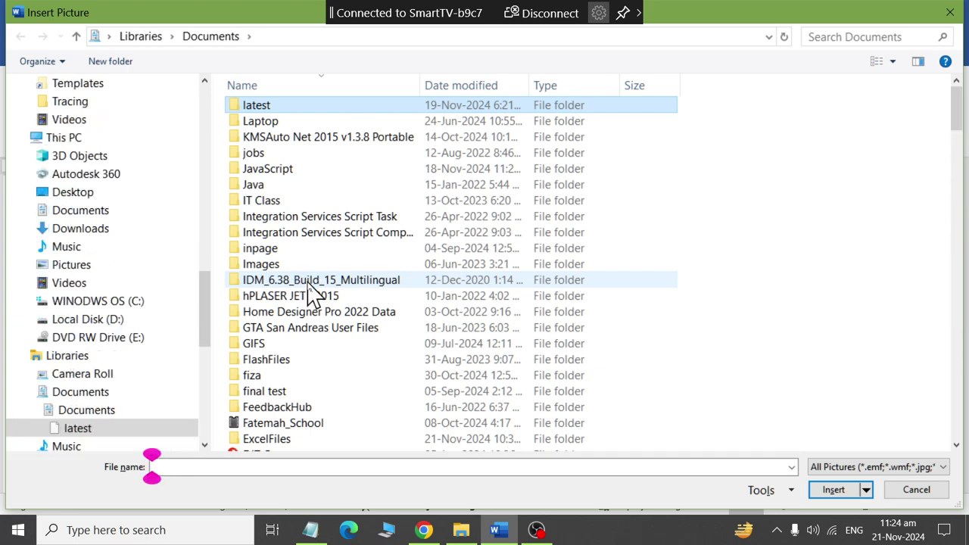
scroll(832, 336, "down", 3)
scroll(817, 333, "down", 2)
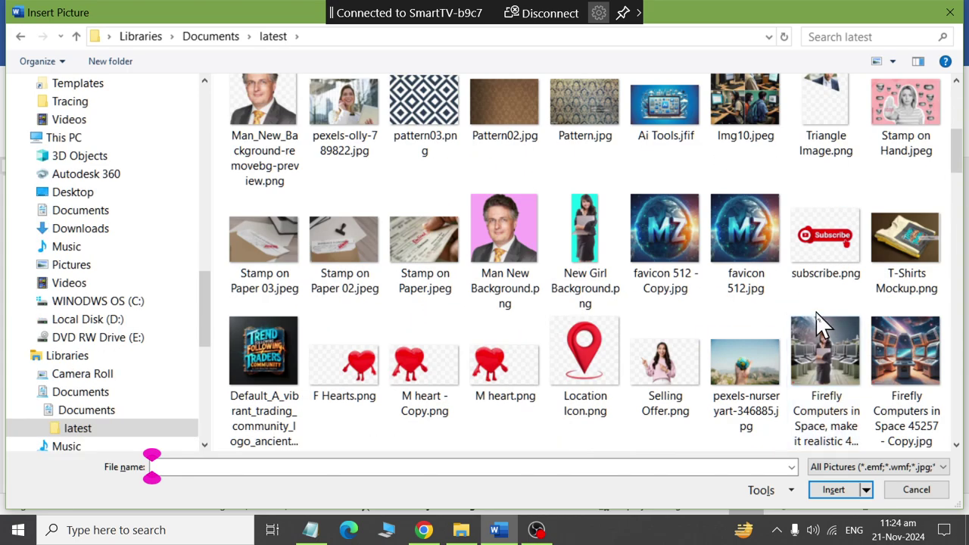
double_click(828, 352)
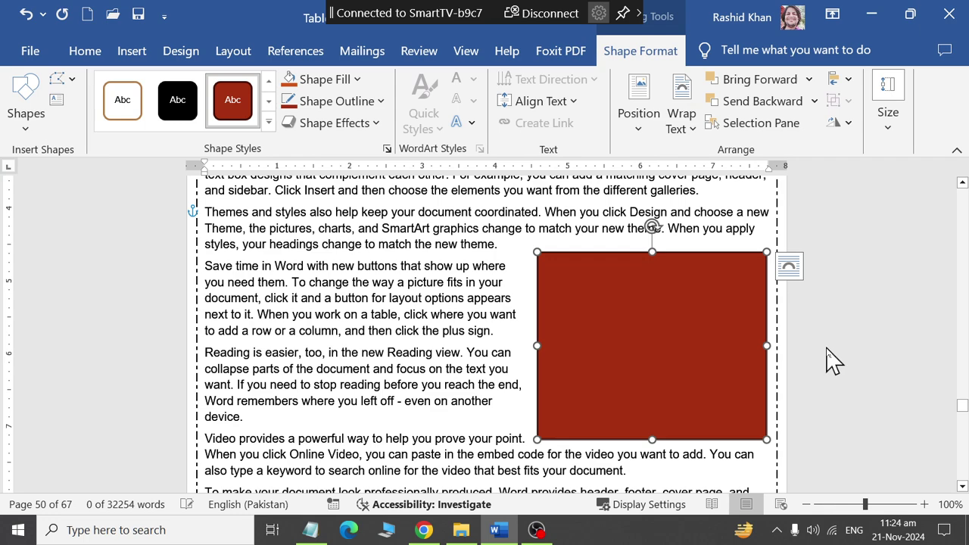
left_click(358, 310)
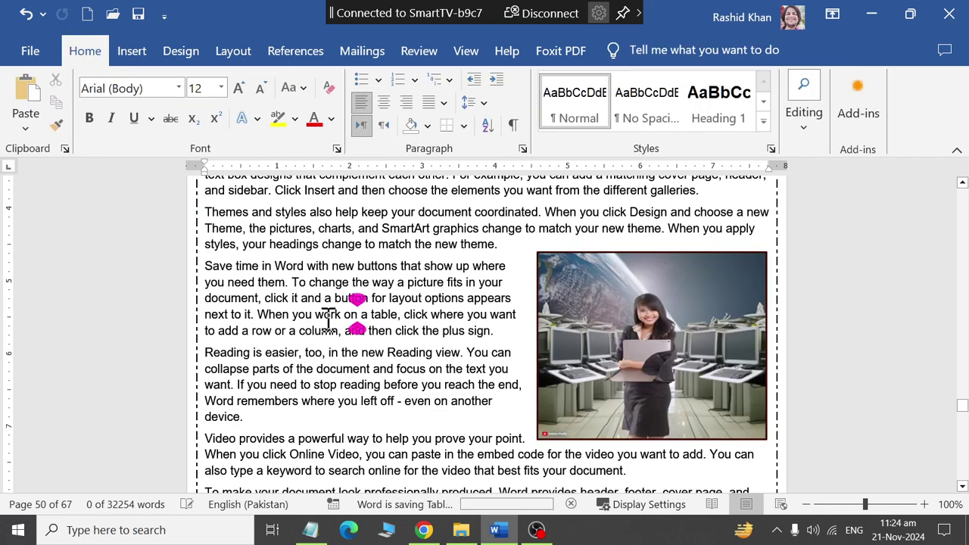
scroll(318, 303, "up", 5)
left_click_drag(202, 356, 357, 356)
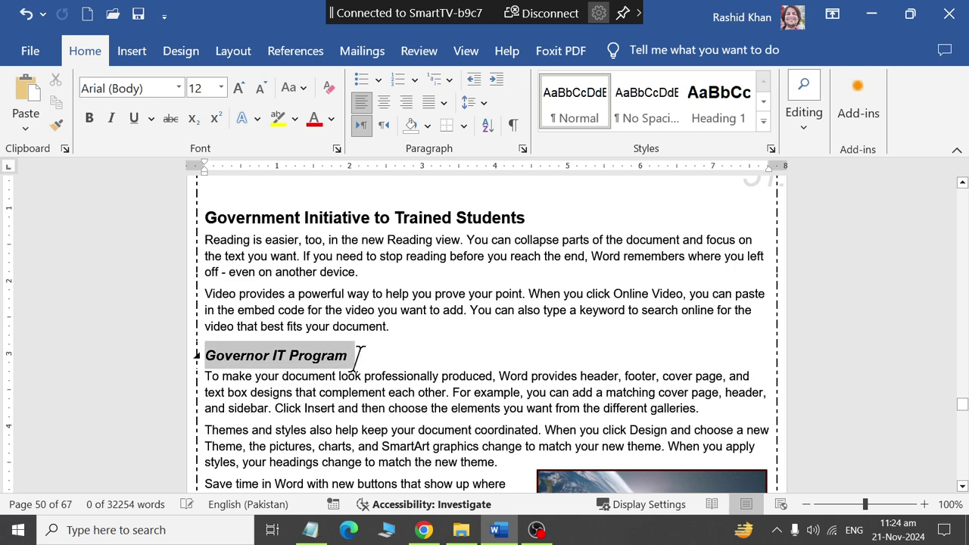
scroll(669, 476, "down", 2)
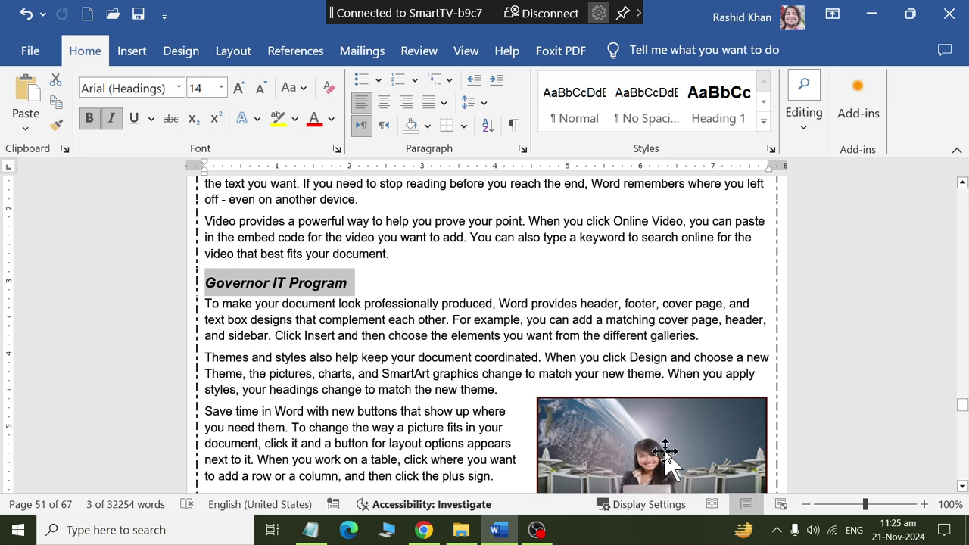
left_click(666, 473)
Open the Caption dialog for the picture, keeping the Figure label for now
scroll(666, 462, "down", 5)
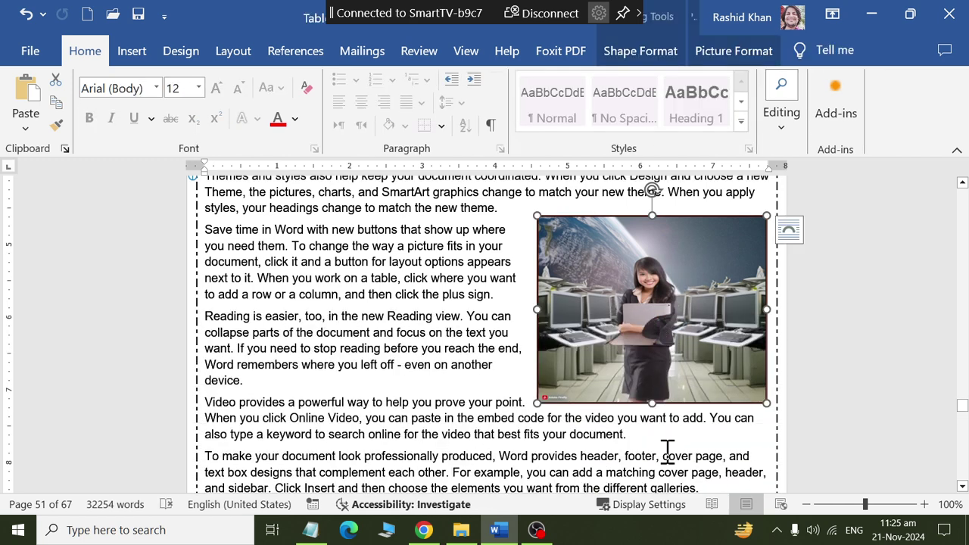
left_click(293, 56)
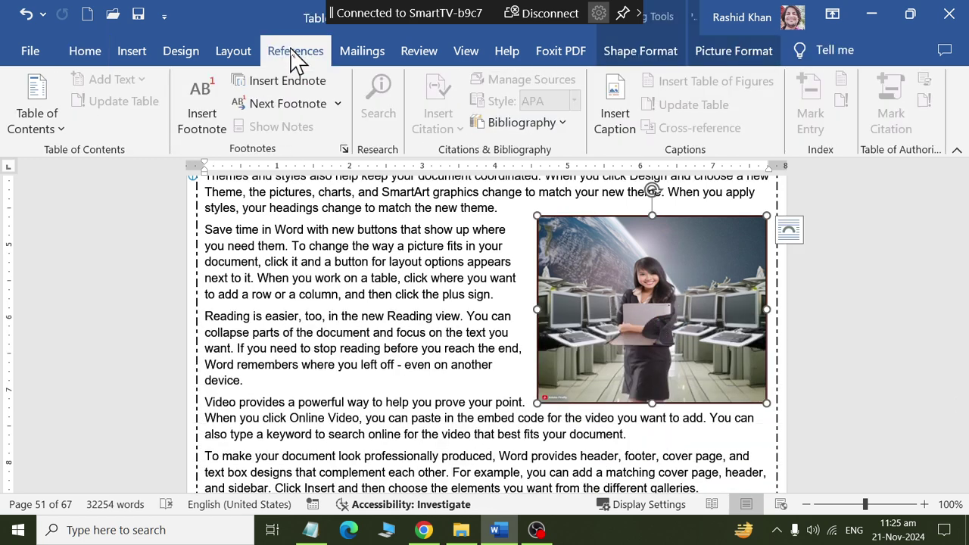
left_click(620, 141)
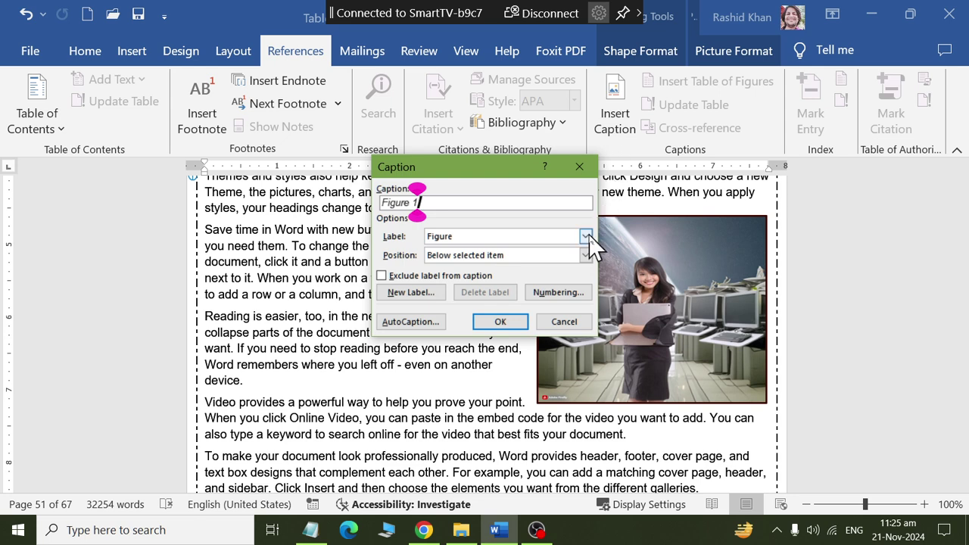
left_click(586, 236)
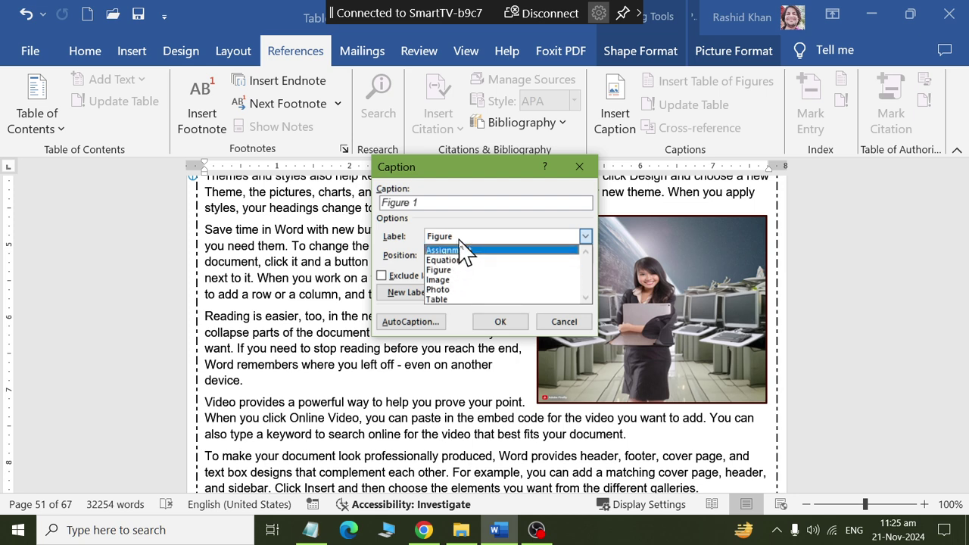
left_click(412, 242)
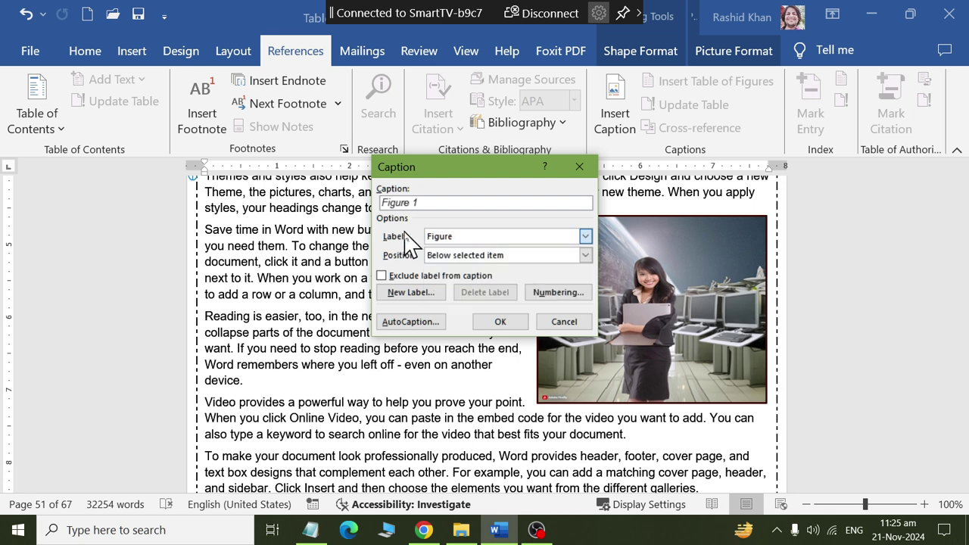
Create a custom caption label 'myimg', then delete it again
left_click(409, 294)
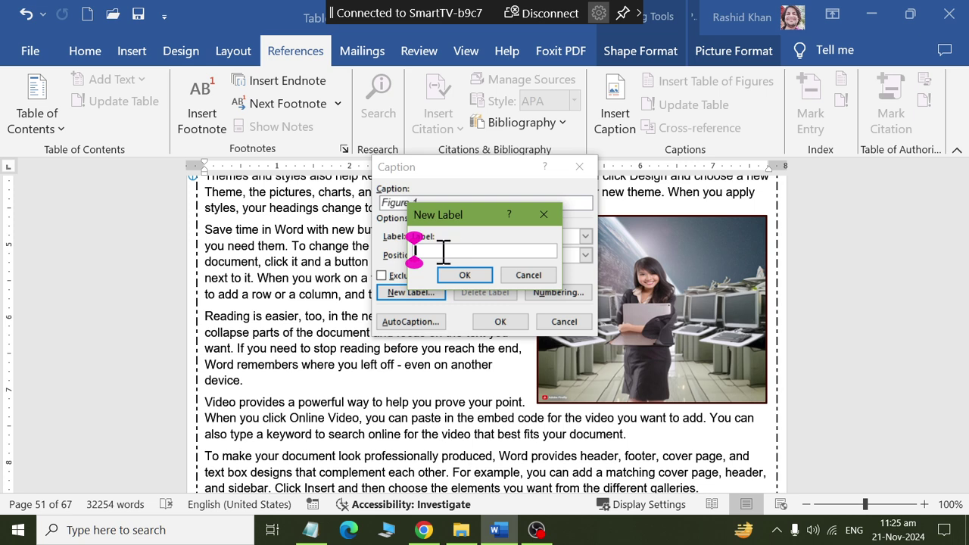
type("myimg")
key("Return")
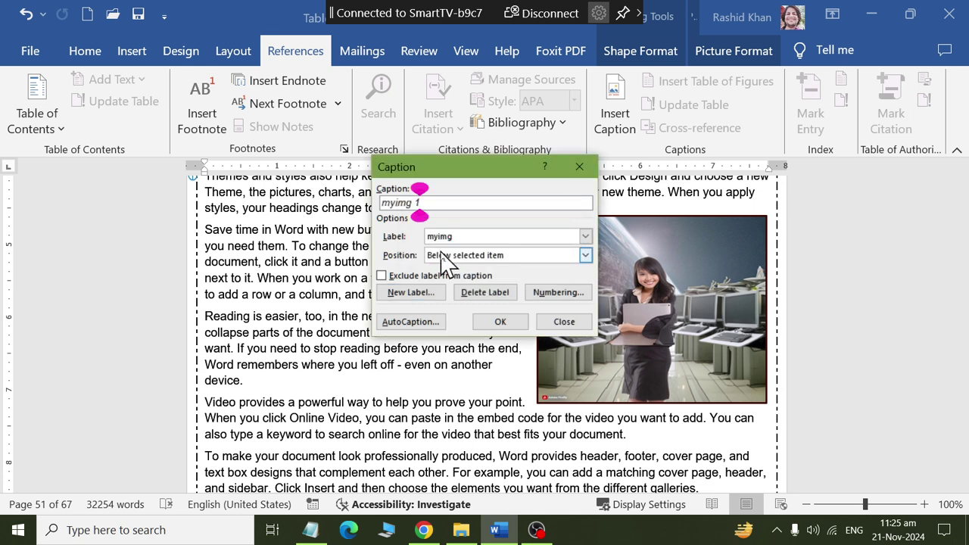
left_click(548, 239)
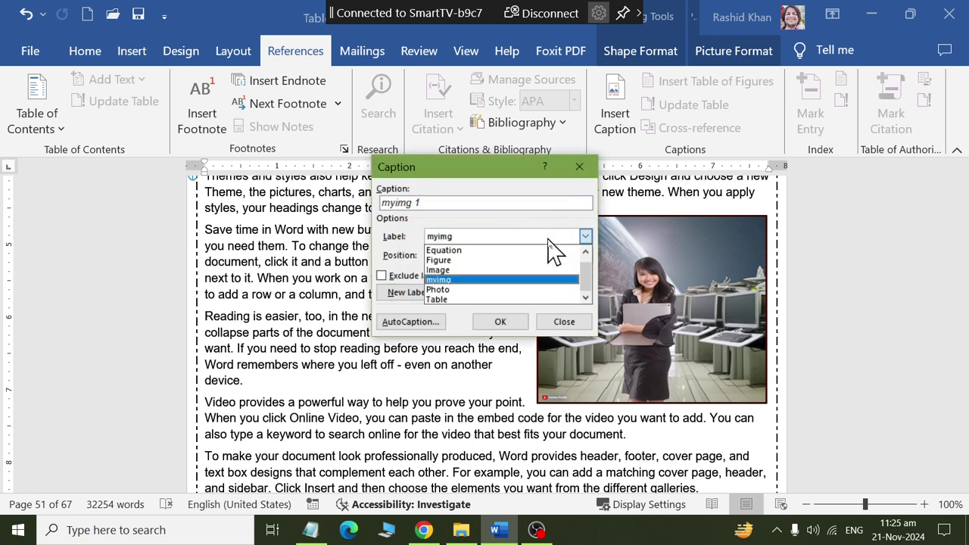
left_click(547, 239)
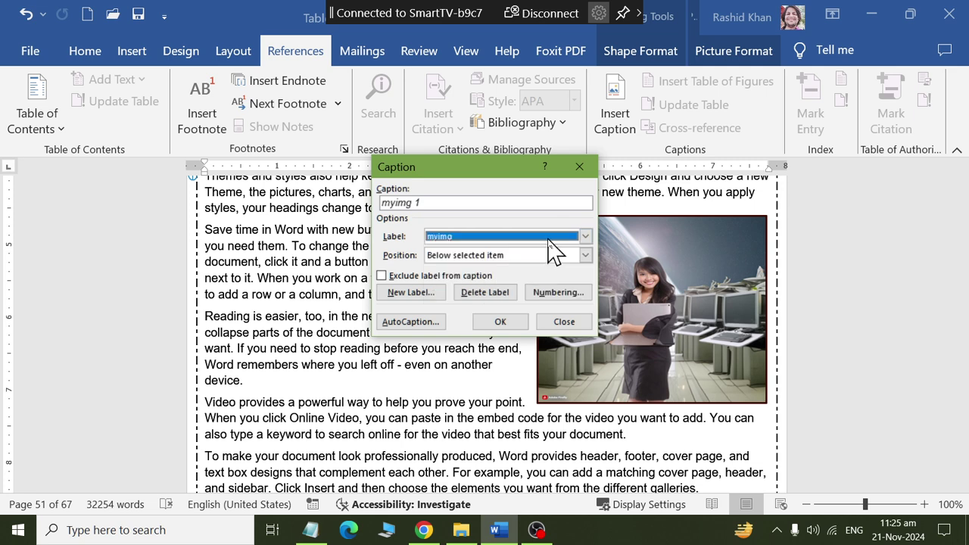
left_click(486, 292)
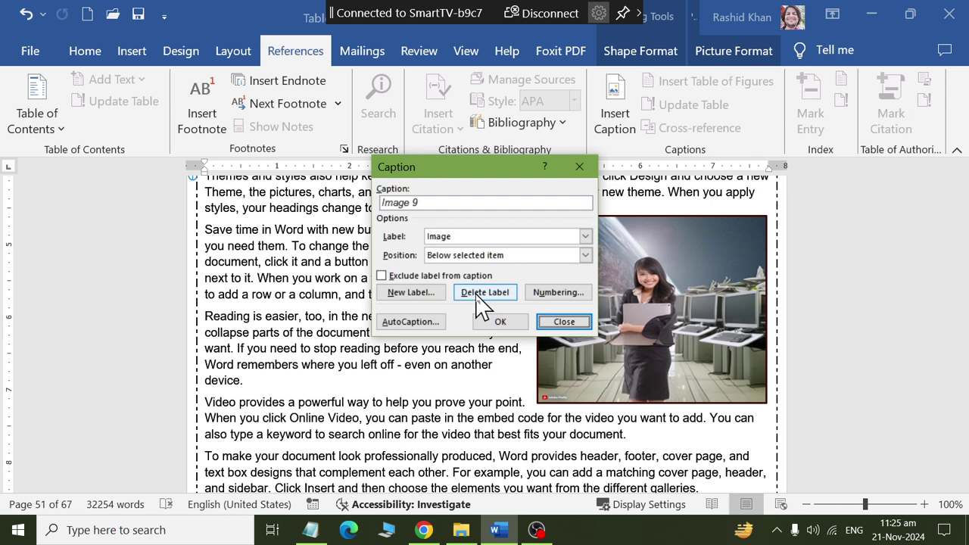
Pick Image as the caption label and position the cursor after 'Image 9'
left_click(449, 238)
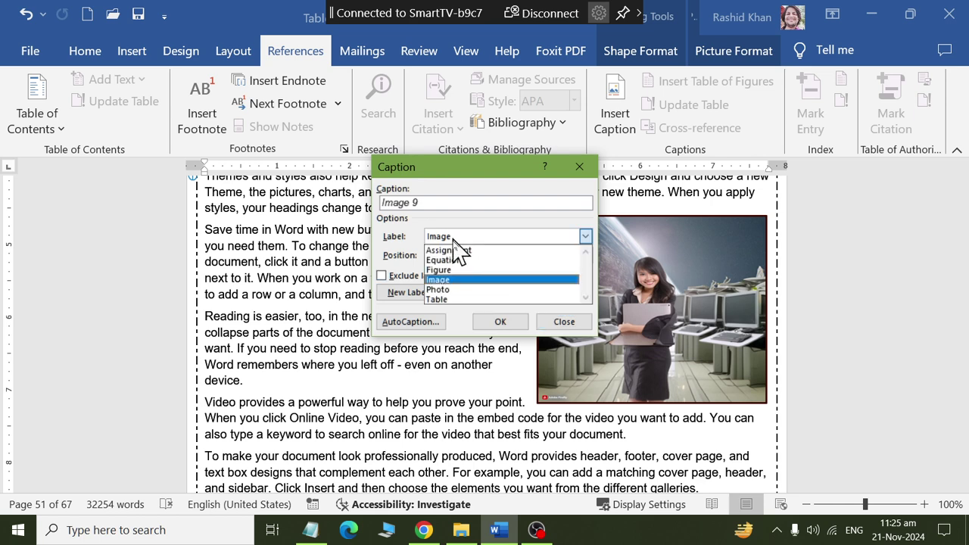
left_click(454, 279)
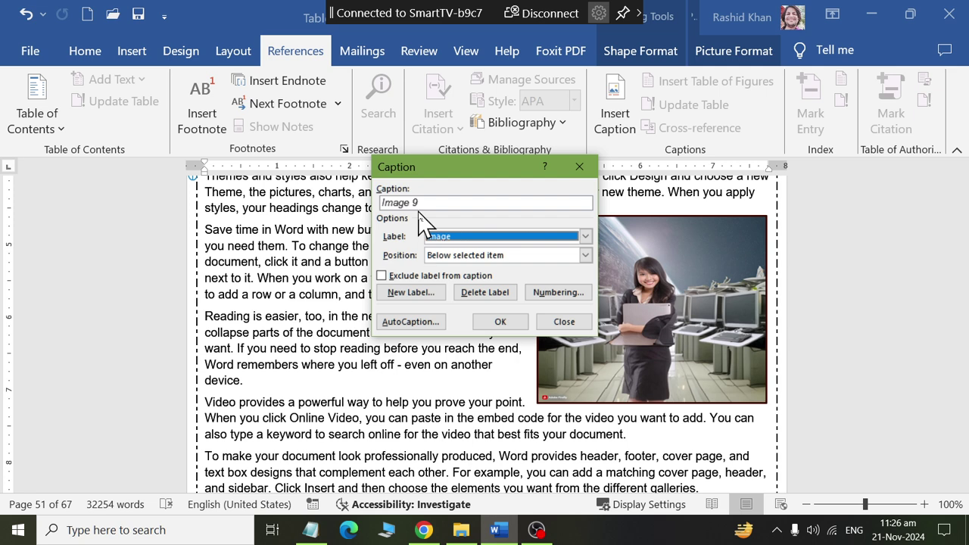
left_click(433, 203)
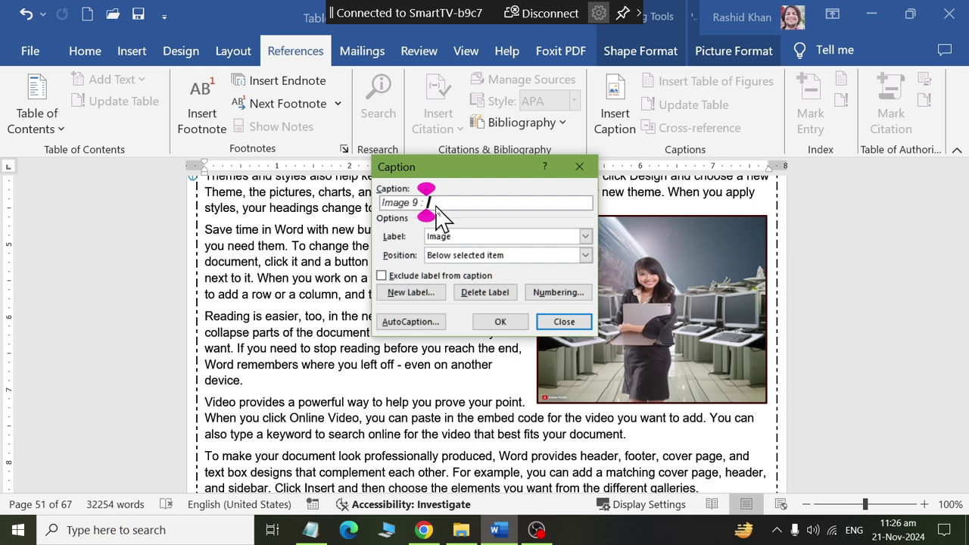
Enter 'Computers Worlds Organizer' after 'Image 9 :' and apply the caption
type("Comput")
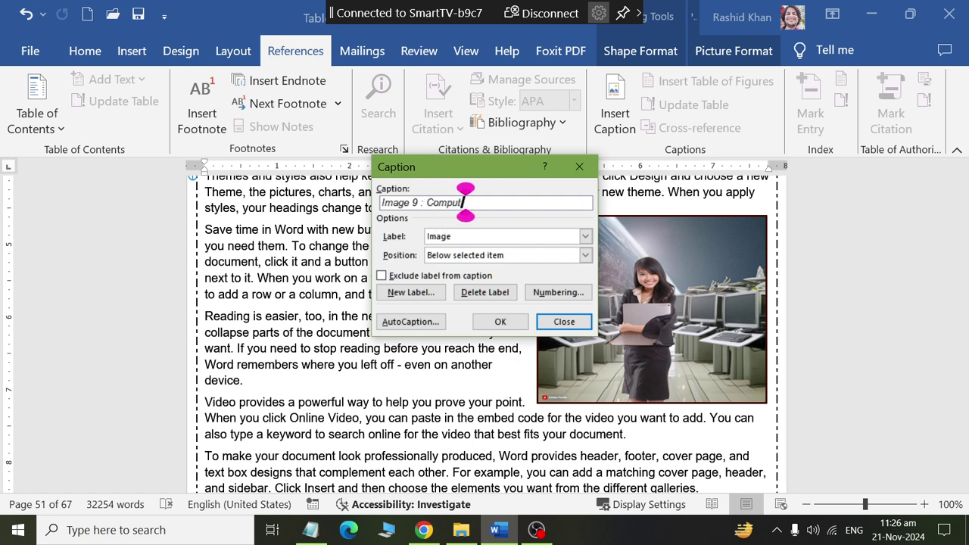
type("ers Worlds Of")
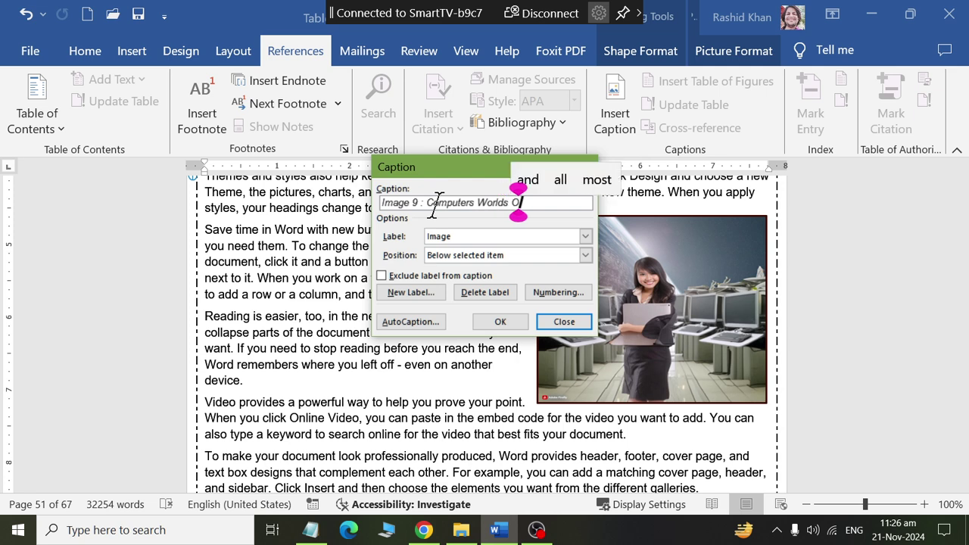
type("Oranize")
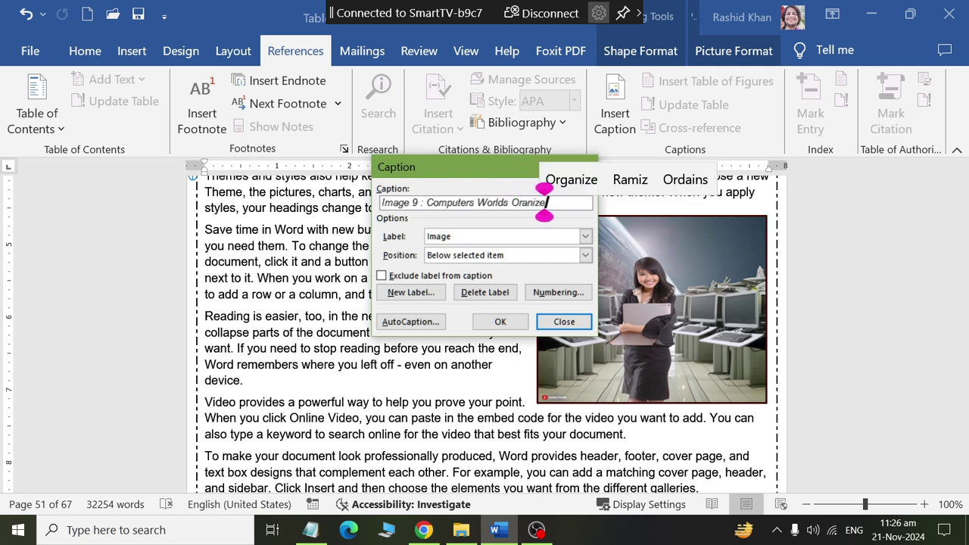
type("r")
key("BackSpace")
key("BackSpace")
key("BackSpace")
key("BackSpace")
key("BackSpace")
key("BackSpace")
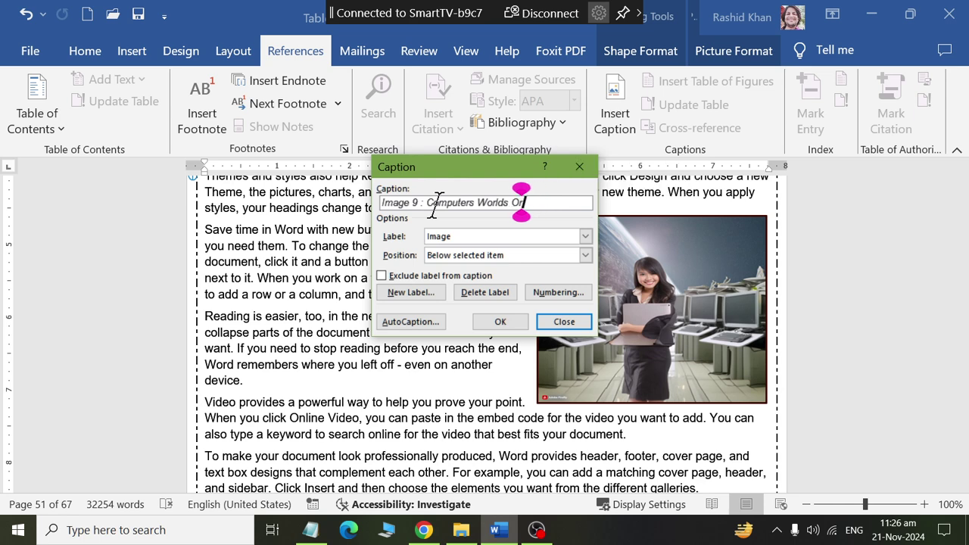
type("ganizer")
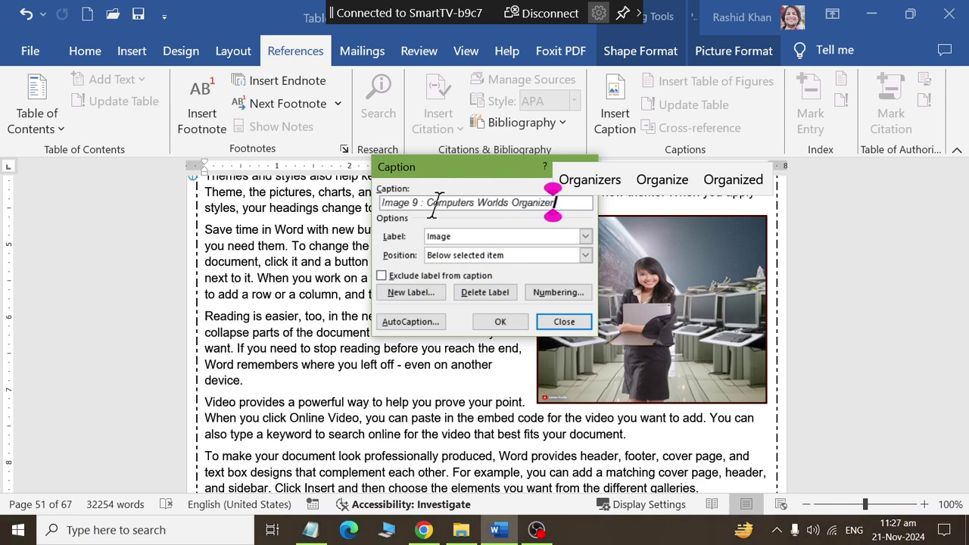
left_click(499, 322)
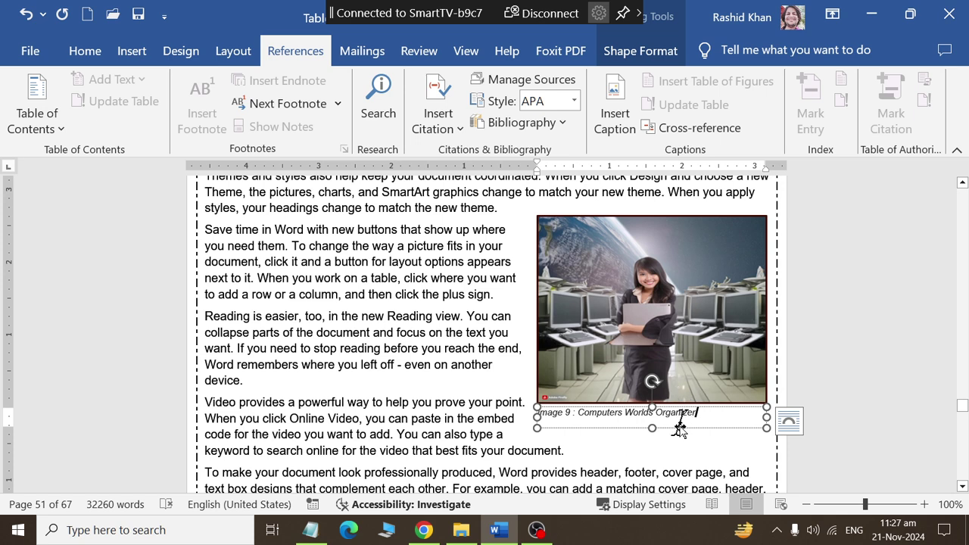
left_click(611, 121)
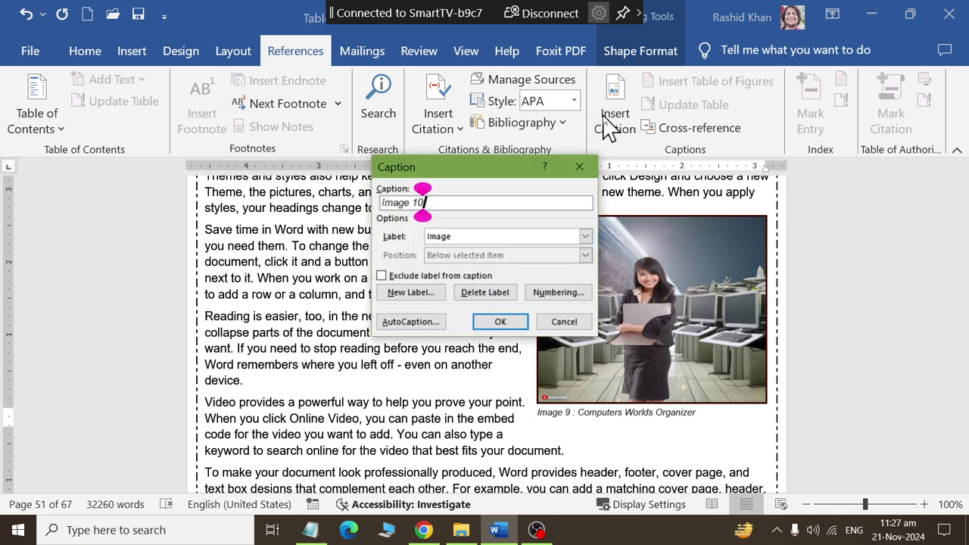
left_click(569, 324)
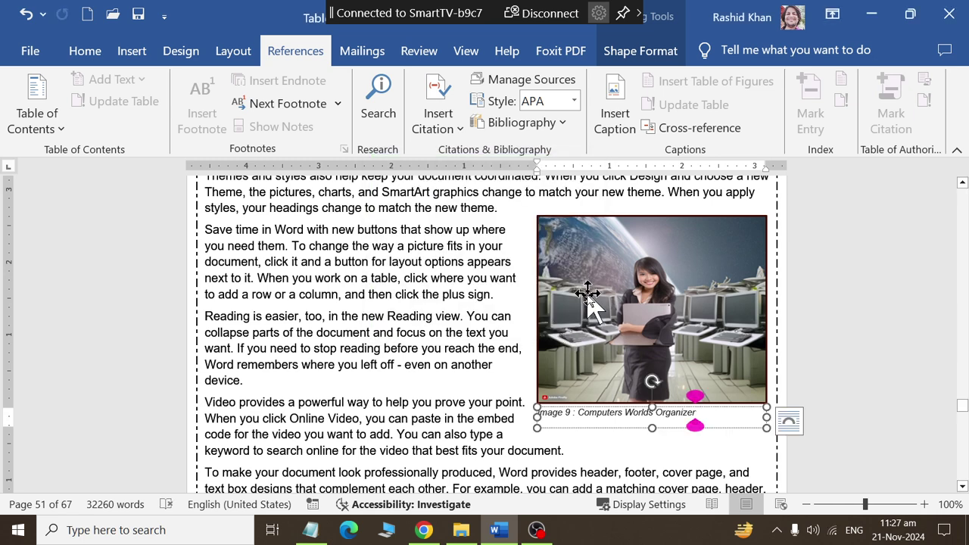
left_click(434, 364)
scroll(439, 375, "down", 5)
scroll(440, 366, "down", 5)
scroll(439, 366, "down", 6)
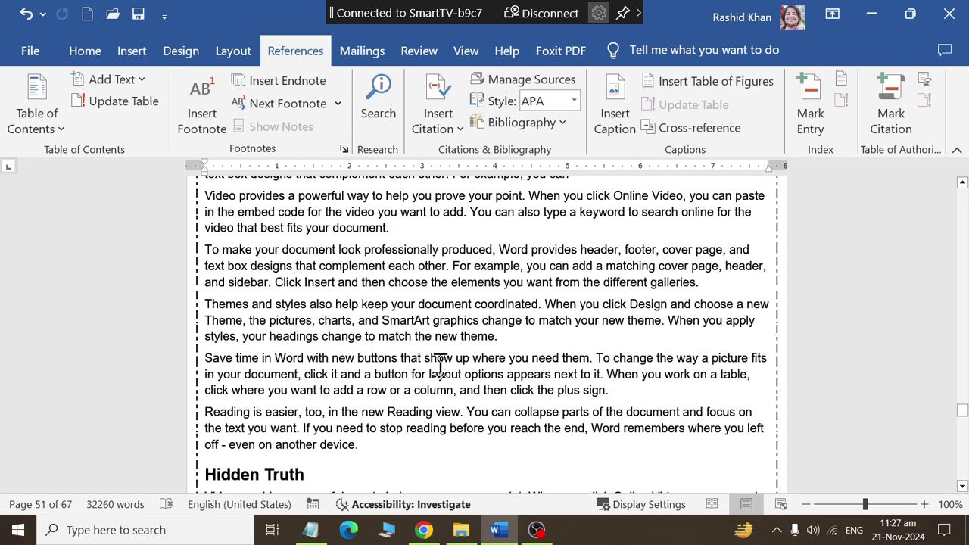
scroll(439, 371, "down", 6)
scroll(440, 363, "down", 3)
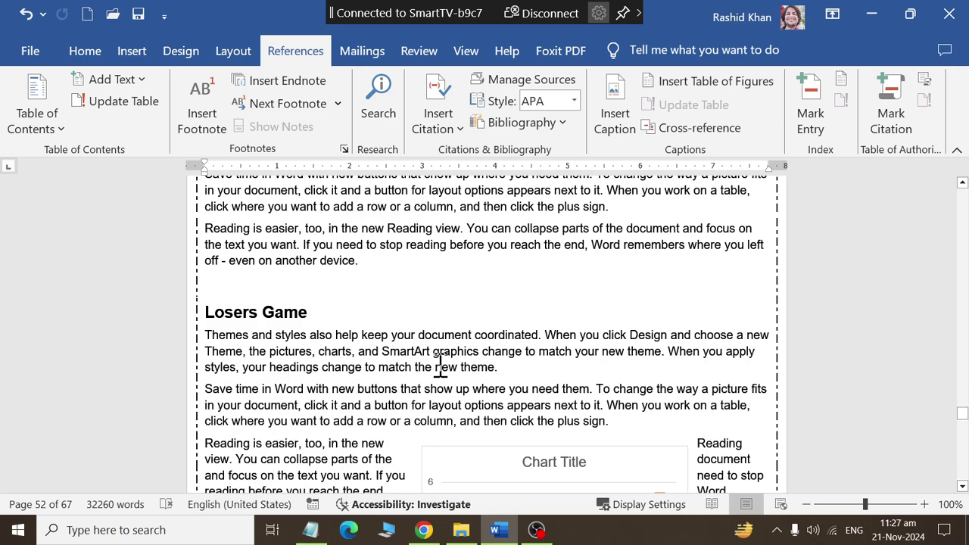
scroll(440, 365, "up", 4)
scroll(440, 364, "down", 6)
scroll(439, 364, "down", 2)
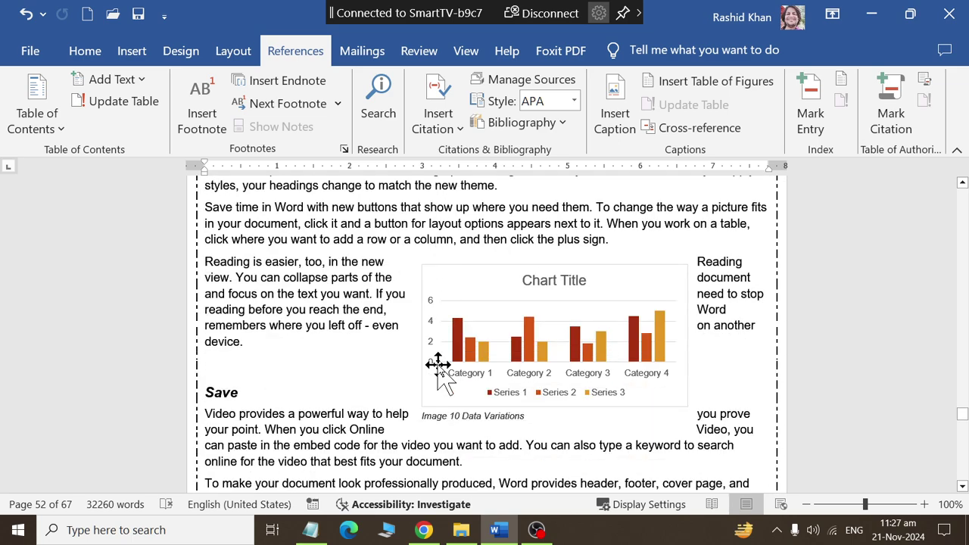
scroll(435, 363, "down", 1)
scroll(534, 356, "down", 1)
scroll(482, 389, "down", 3)
scroll(479, 391, "down", 4)
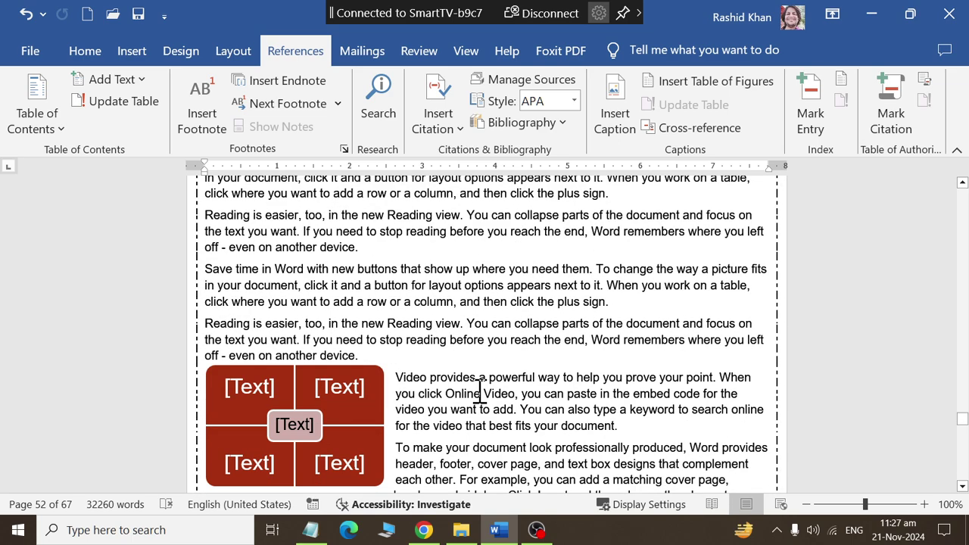
scroll(479, 391, "down", 4)
scroll(479, 391, "down", 4)
scroll(479, 392, "down", 4)
scroll(479, 391, "down", 6)
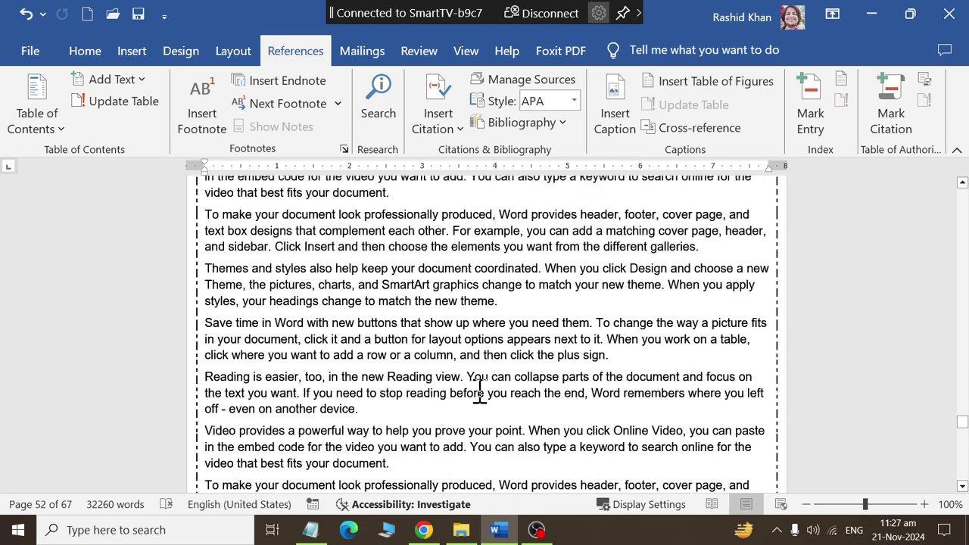
scroll(473, 391, "up", 1)
scroll(474, 392, "up", 2)
scroll(473, 391, "down", 3)
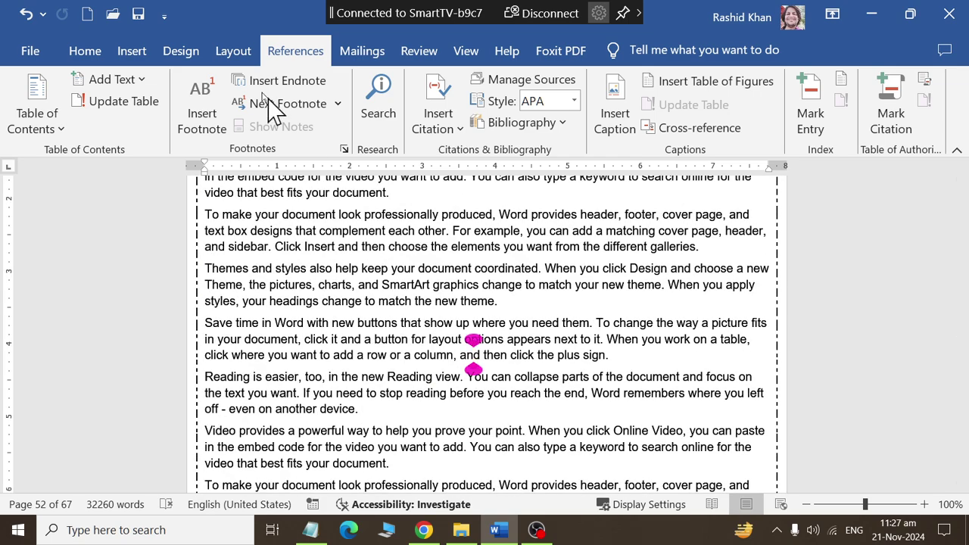
Insert the Tabular List quick table (ITEM / NEEDED) into the paragraph on page 55
left_click(141, 59)
left_click(132, 132)
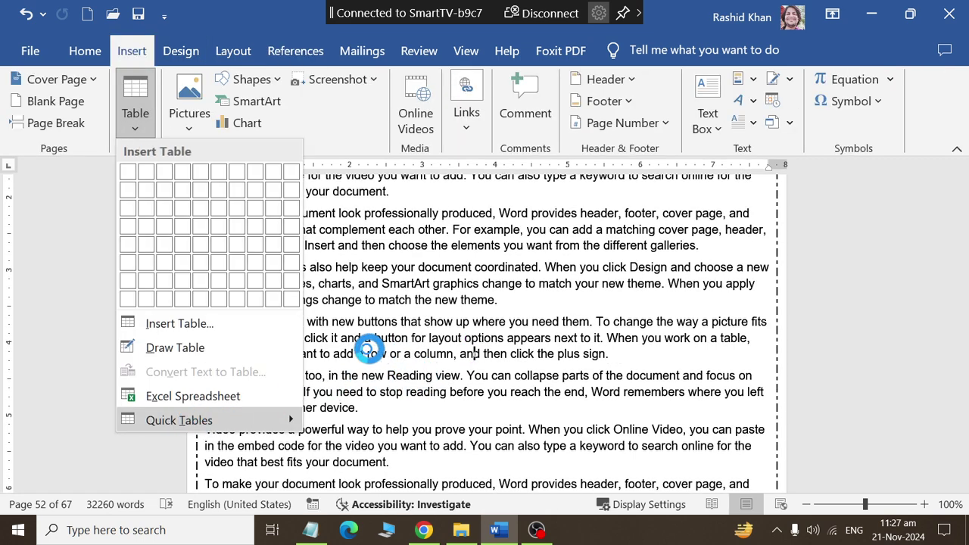
scroll(378, 402, "down", 5)
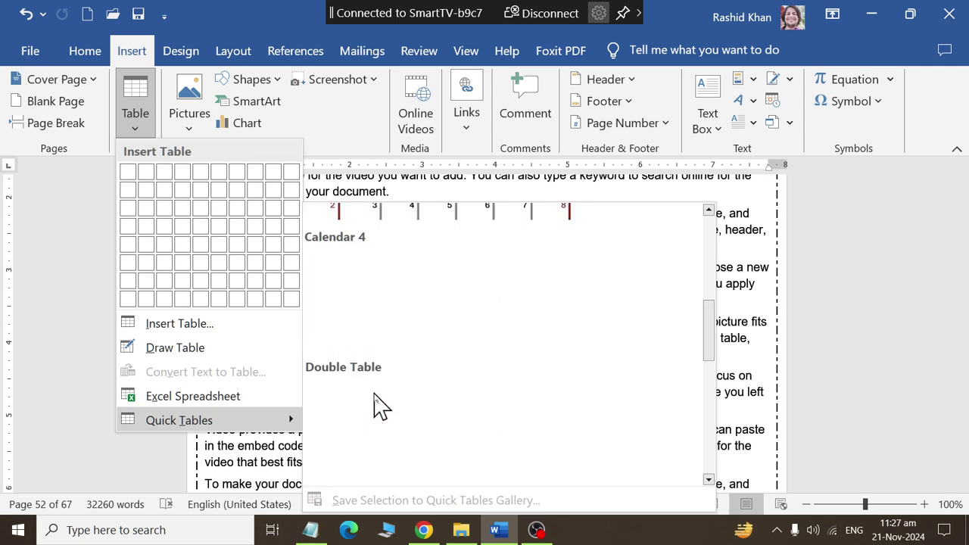
scroll(374, 401, "up", 3)
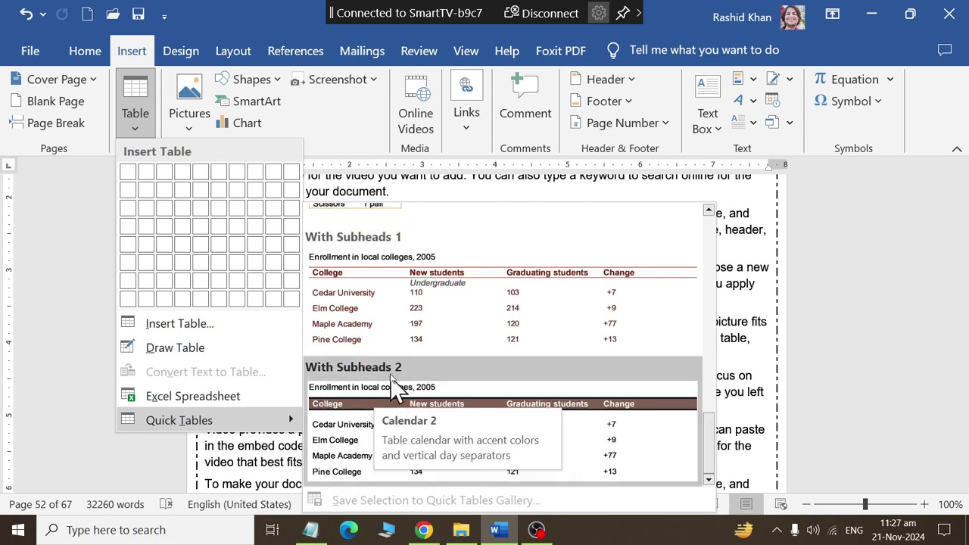
scroll(394, 374, "down", 4)
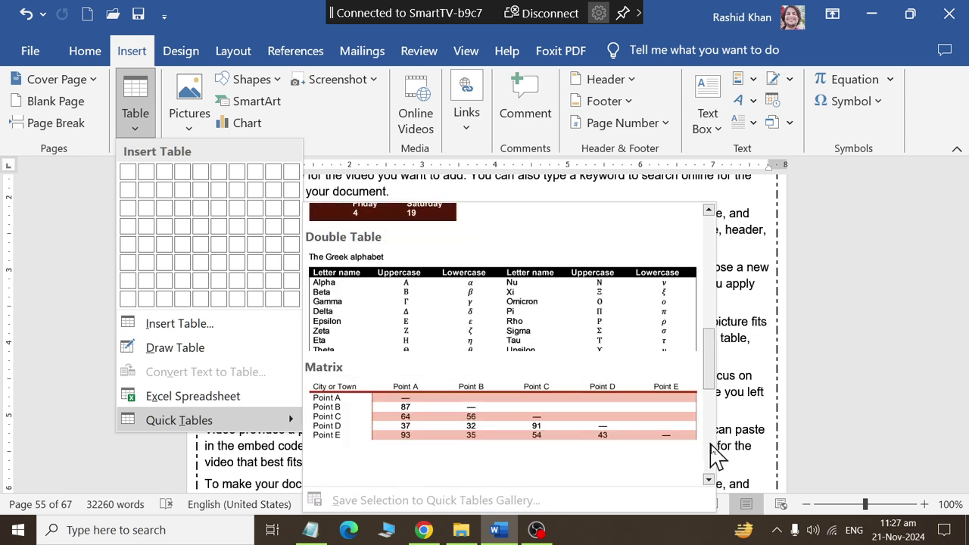
scroll(713, 401, "down", 3)
scroll(622, 417, "down", 1)
left_click(398, 379)
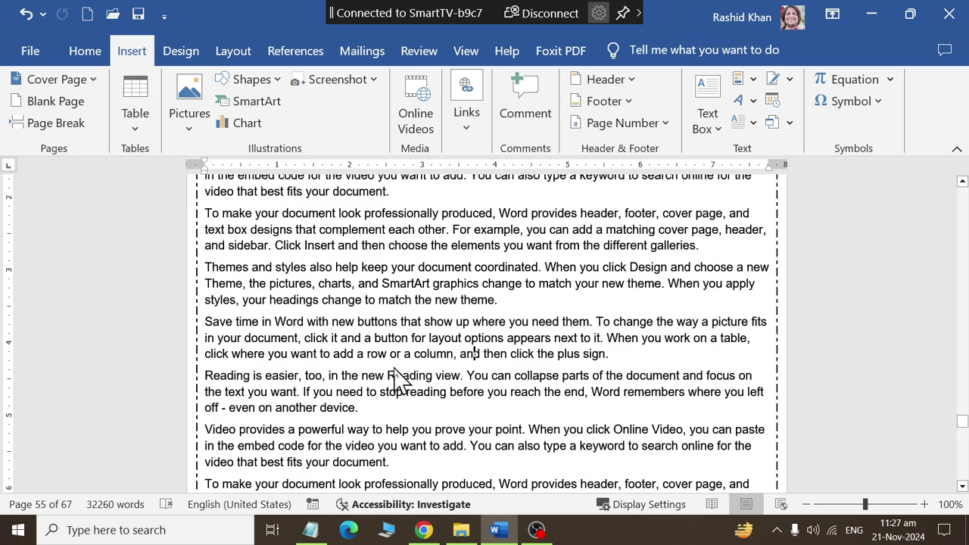
scroll(363, 370, "down", 2)
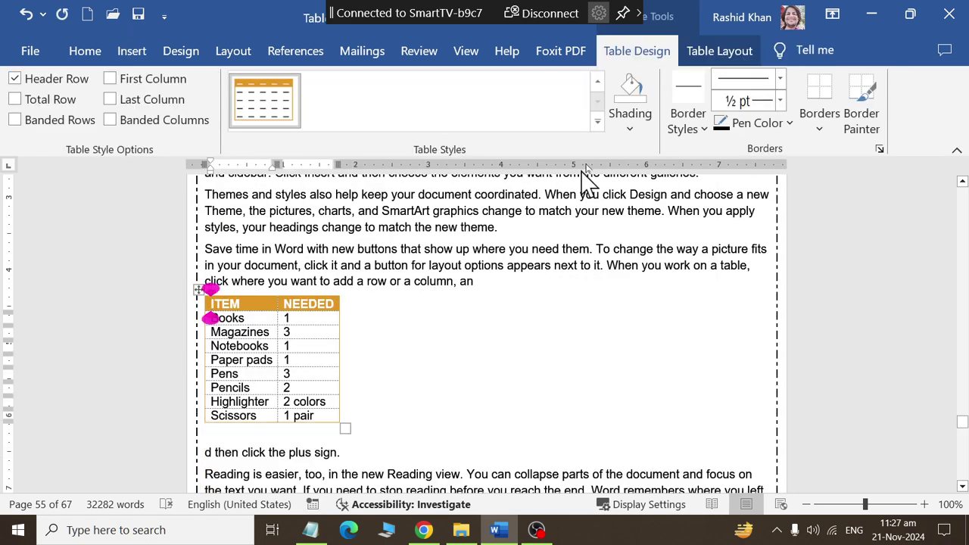
Set the item table's text wrapping to Around in Table Properties
left_click(706, 53)
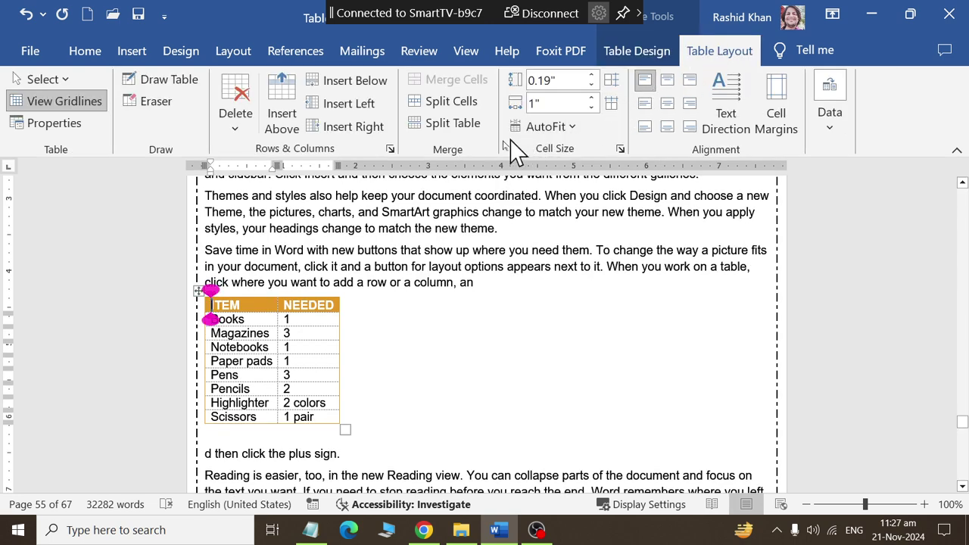
left_click(61, 124)
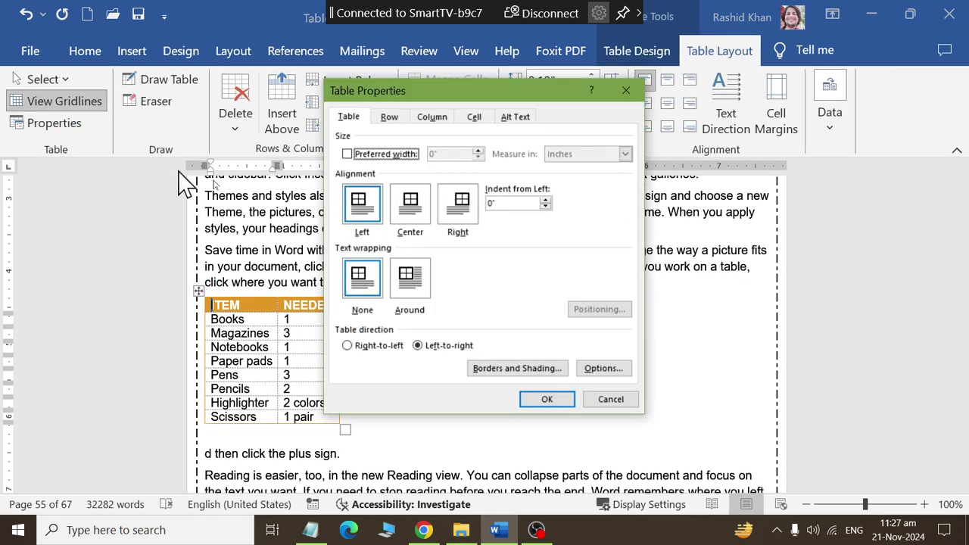
left_click(406, 280)
left_click(547, 399)
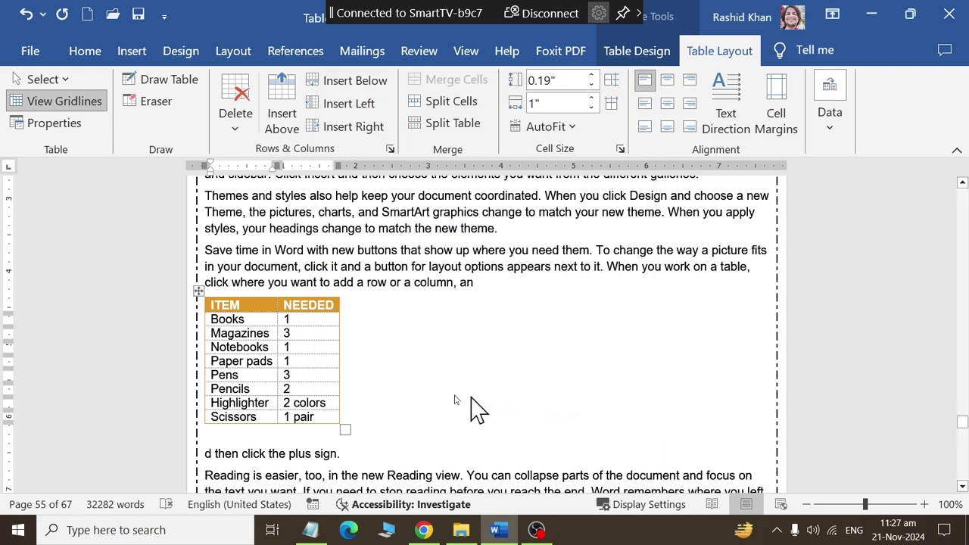
left_click(291, 375)
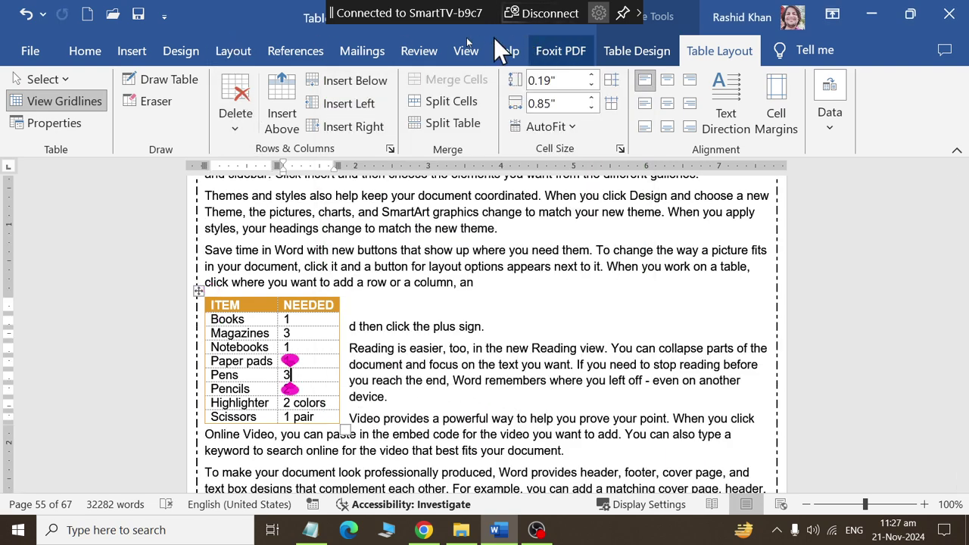
left_click(310, 53)
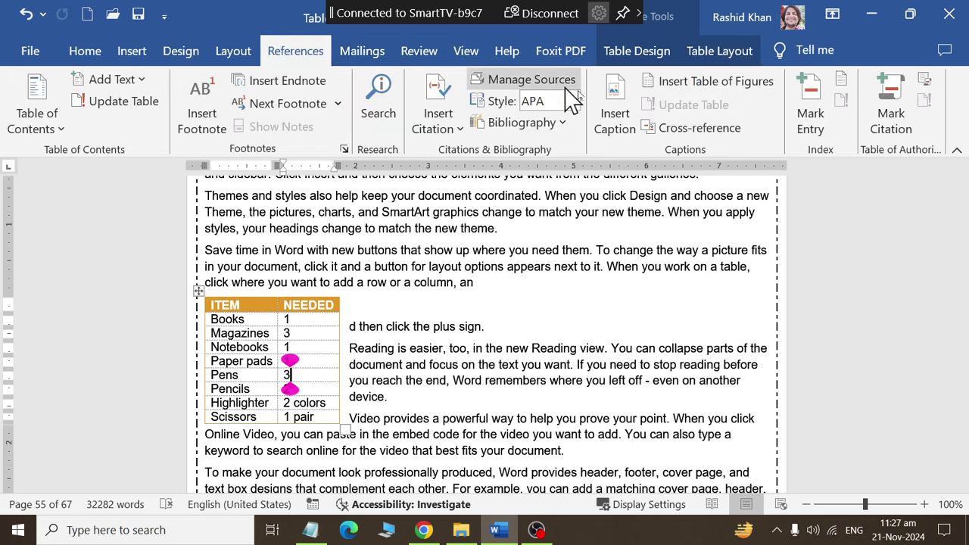
Caption the item table 'Table 2 Analytics' using the Table label
left_click(613, 121)
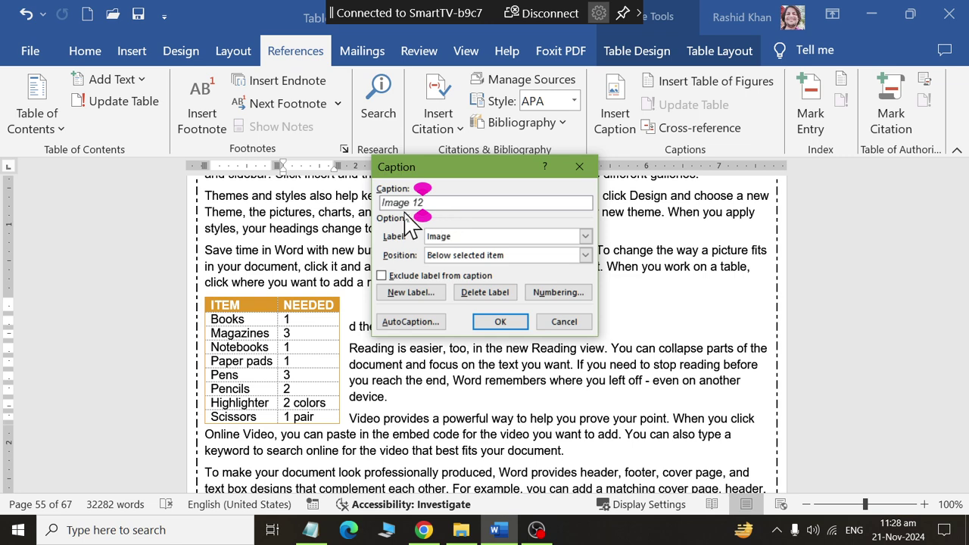
left_click(522, 236)
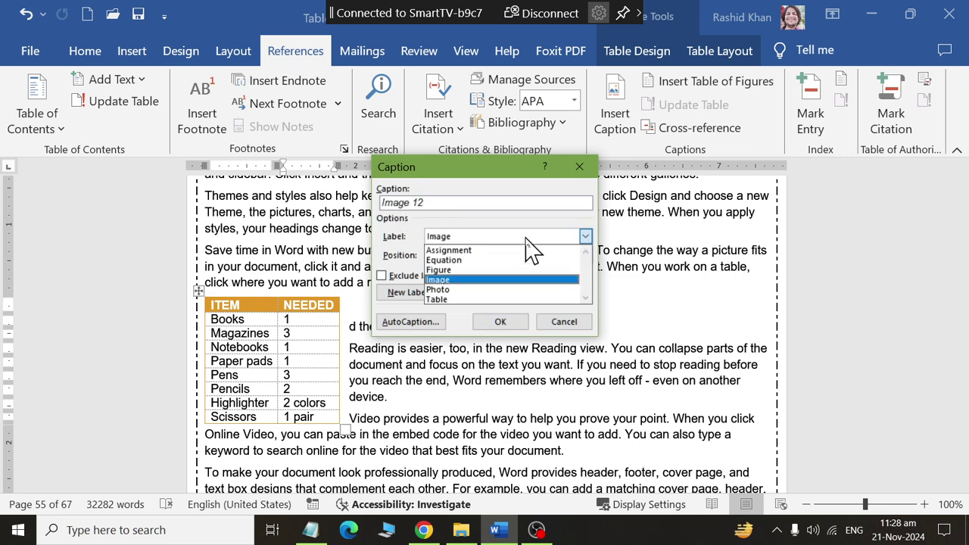
left_click(519, 299)
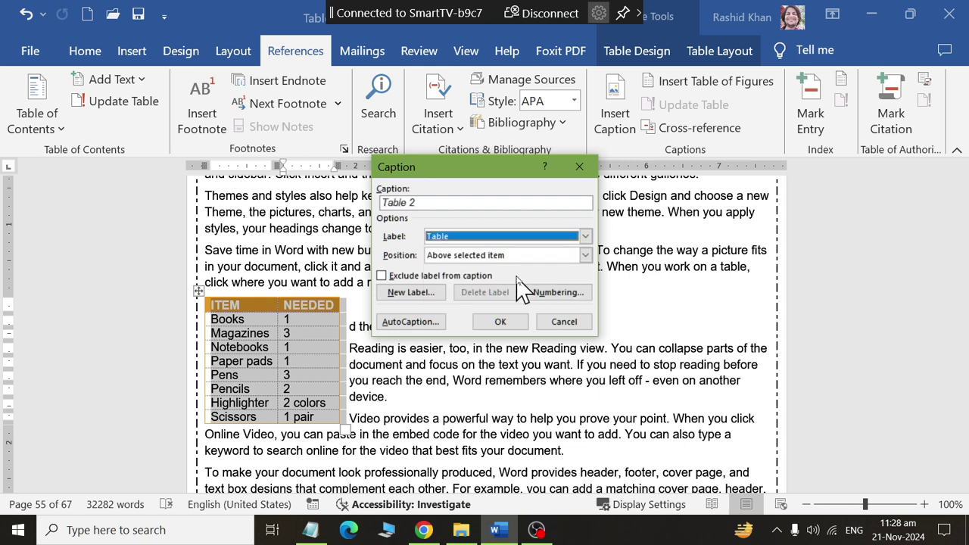
left_click(435, 202)
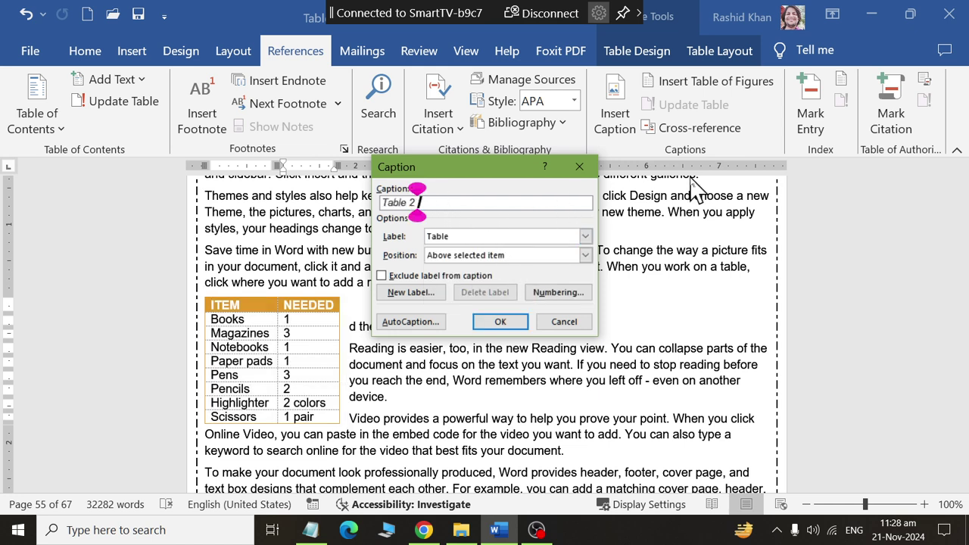
type("Analy")
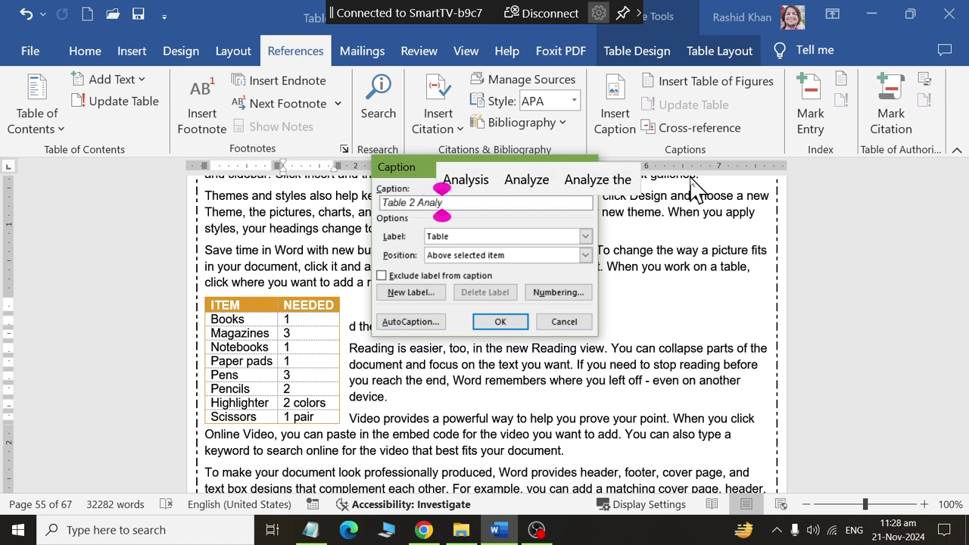
type("tics")
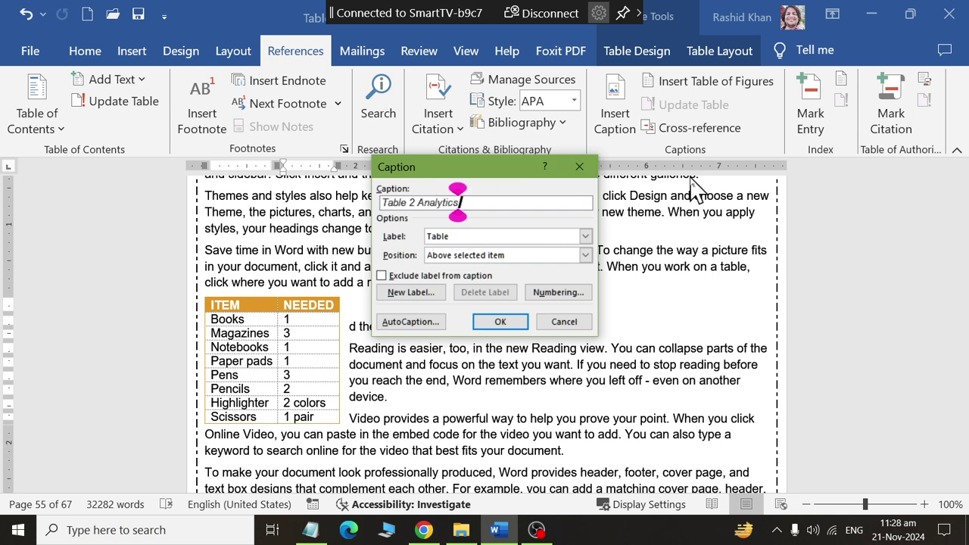
left_click(499, 322)
Place the Table 2 Analytics caption above the table, then insert a Clustered Bar chart further down
left_click(512, 325)
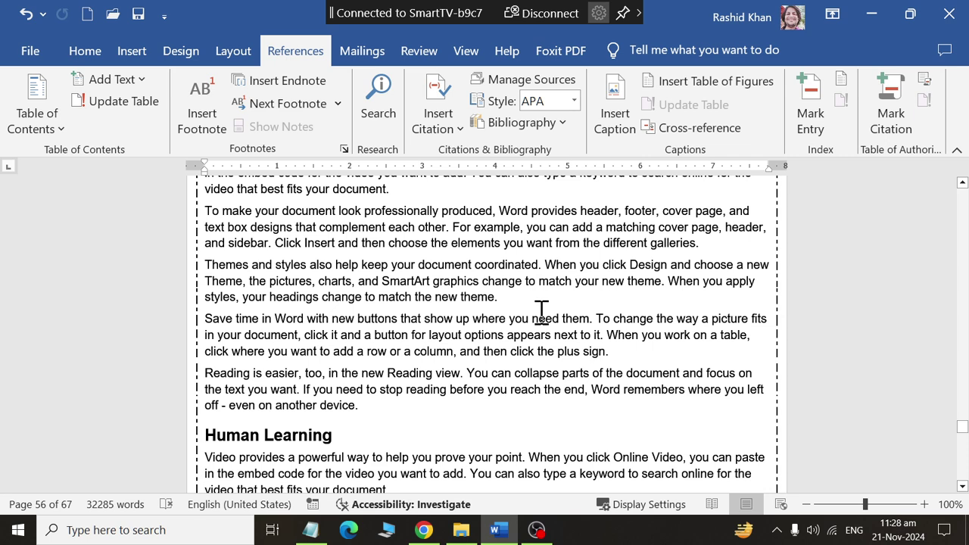
left_click(135, 53)
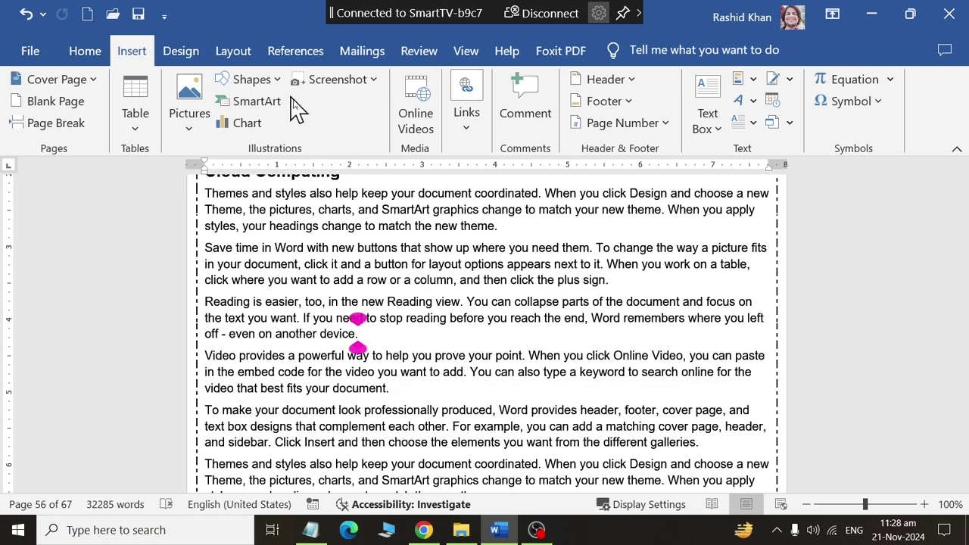
left_click(247, 125)
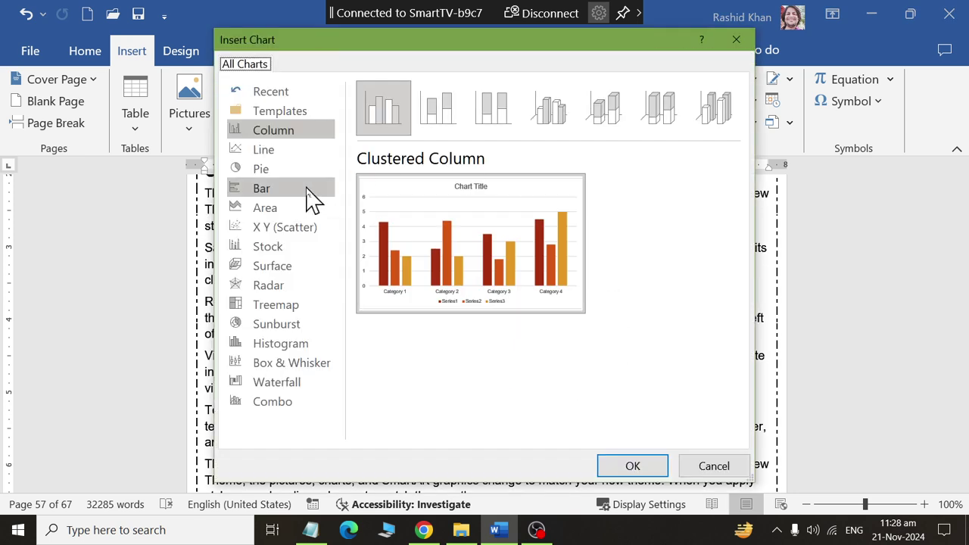
left_click(300, 197)
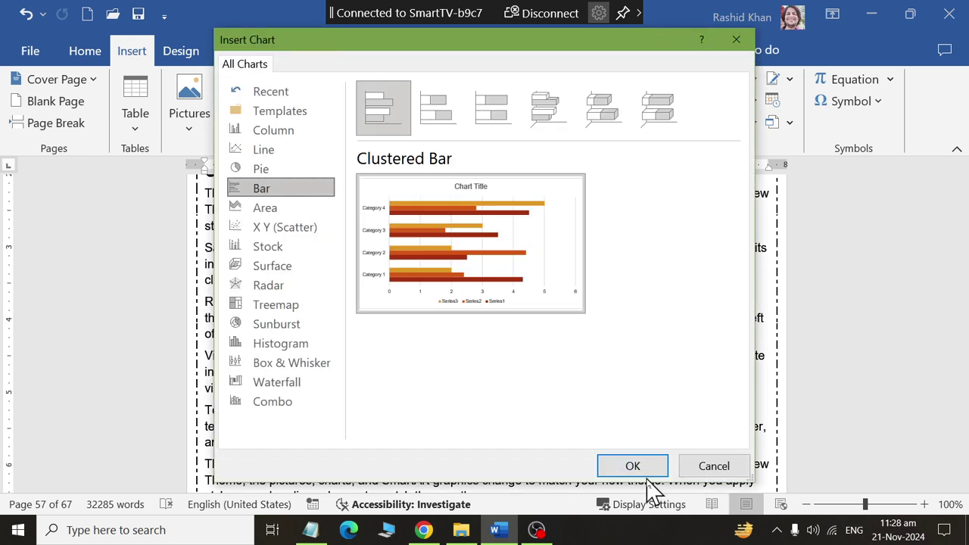
left_click(639, 471)
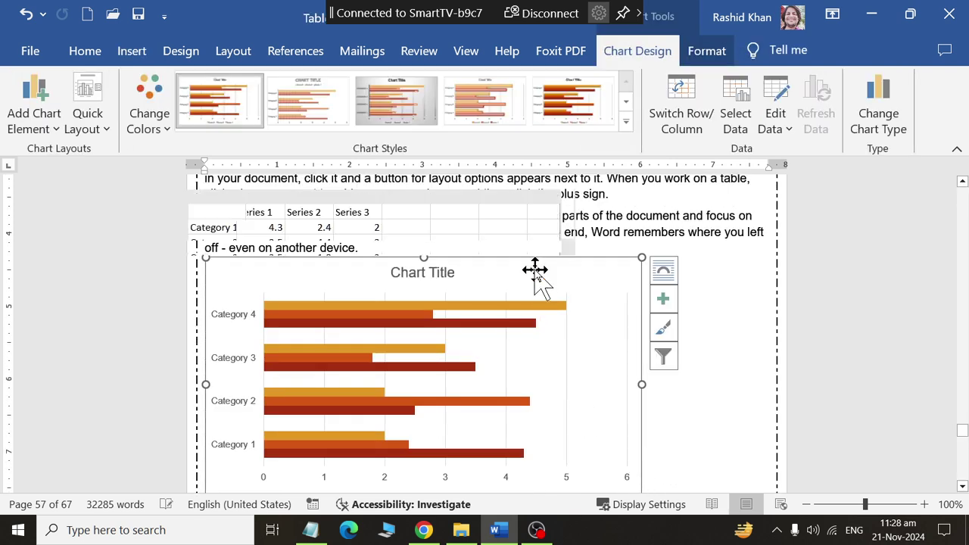
Caption the bar chart 'Table 3; Graph display results' using the Table label, then return to the document top
left_click(560, 140)
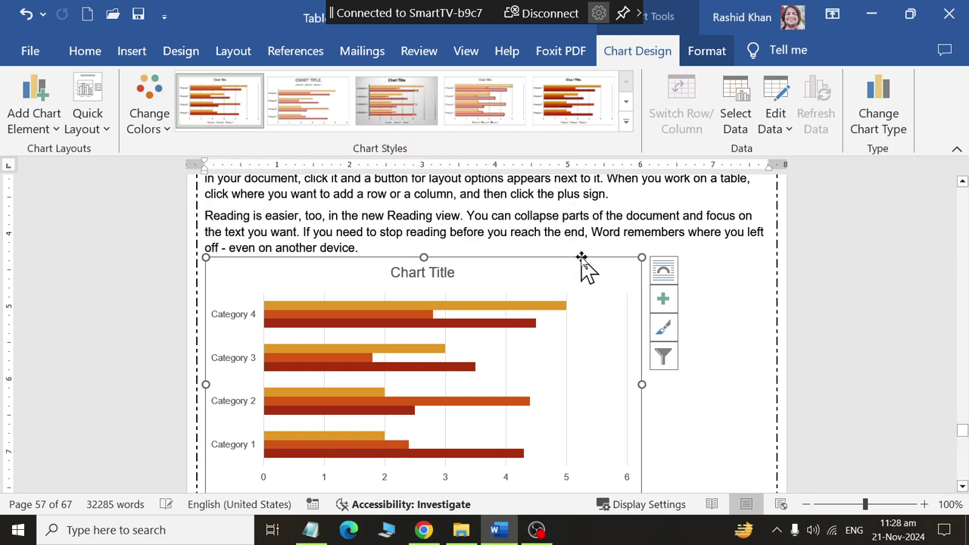
left_click(318, 50)
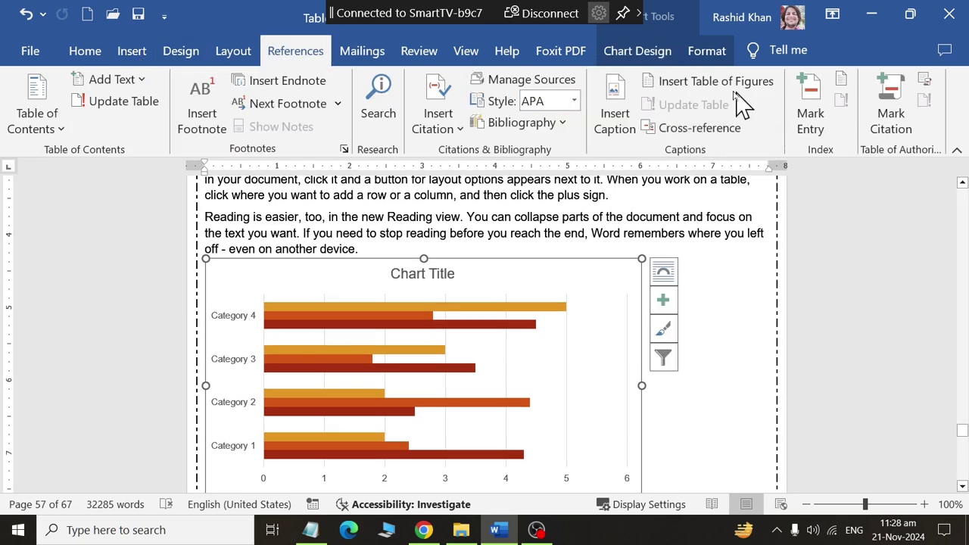
left_click(609, 98)
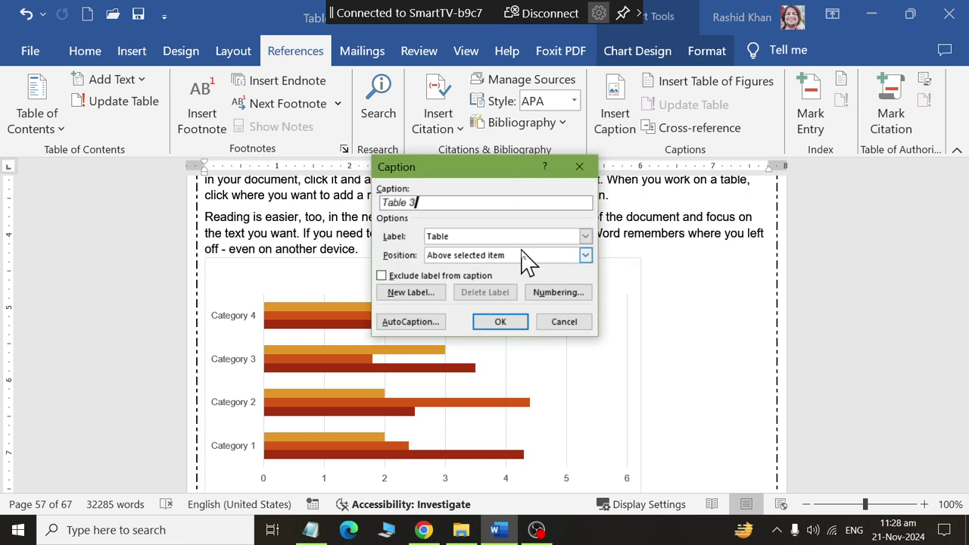
left_click(583, 236)
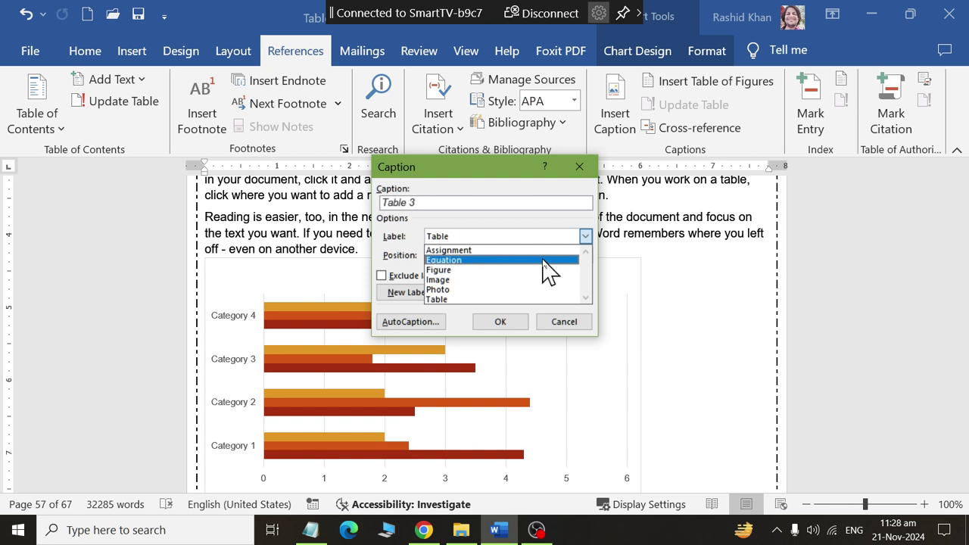
left_click(543, 260)
left_click(515, 236)
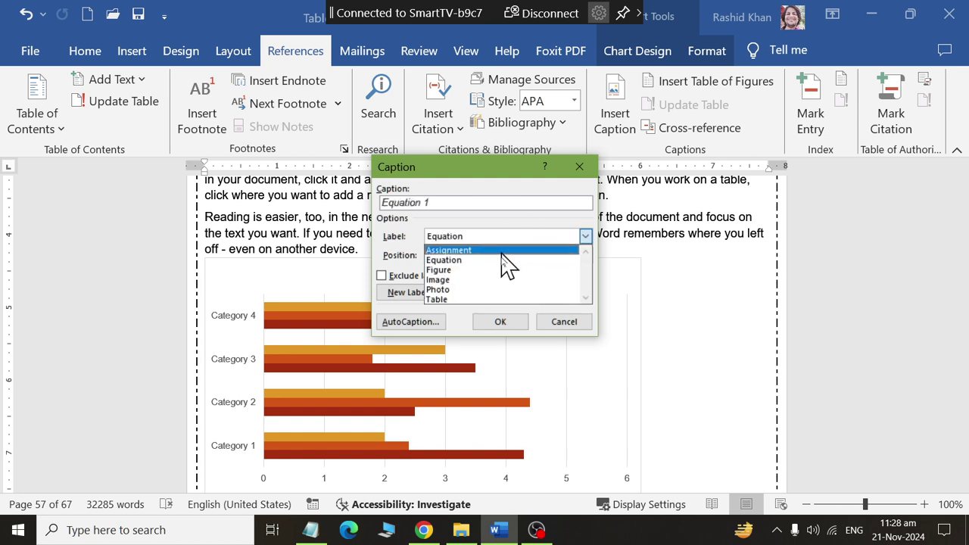
left_click(502, 300)
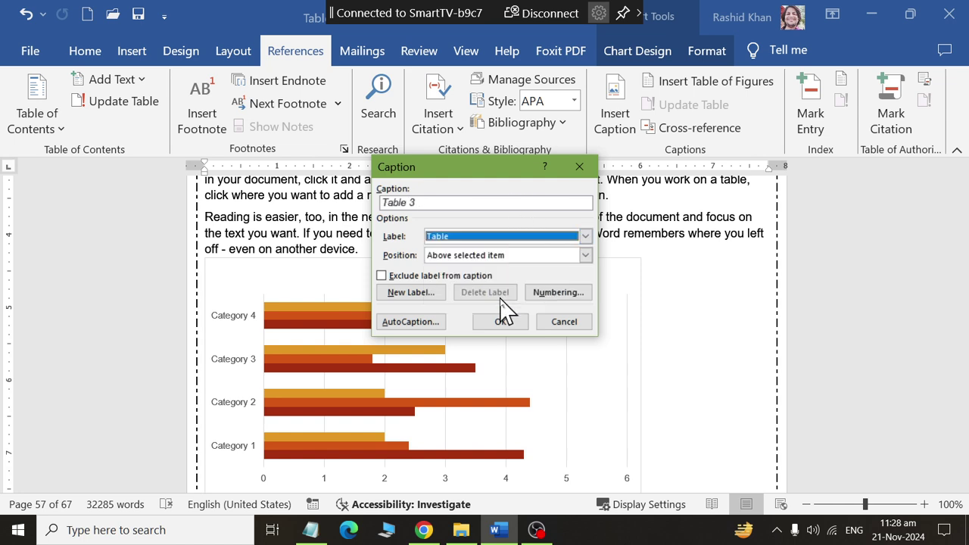
left_click(475, 202)
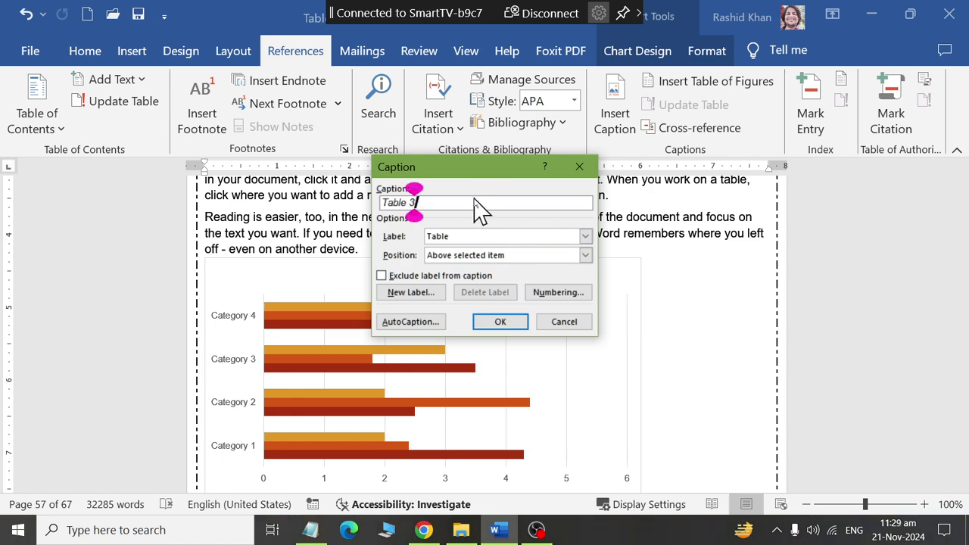
type(": g")
key("BackSpace")
type("Gr")
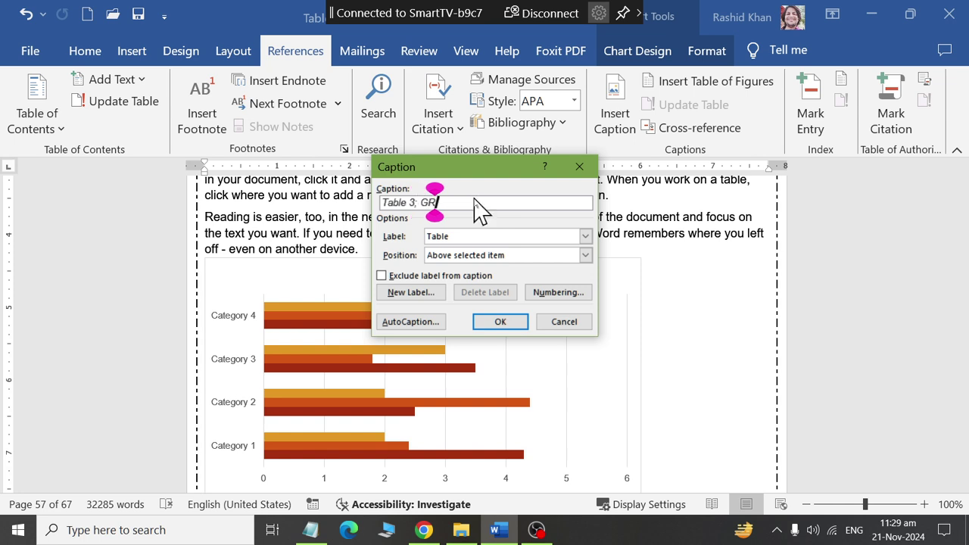
type("aph")
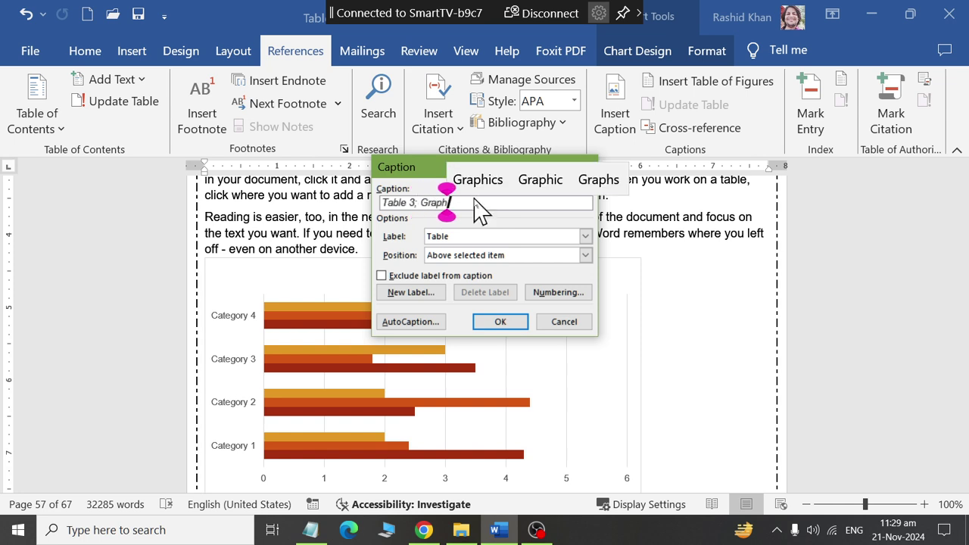
type(" displ")
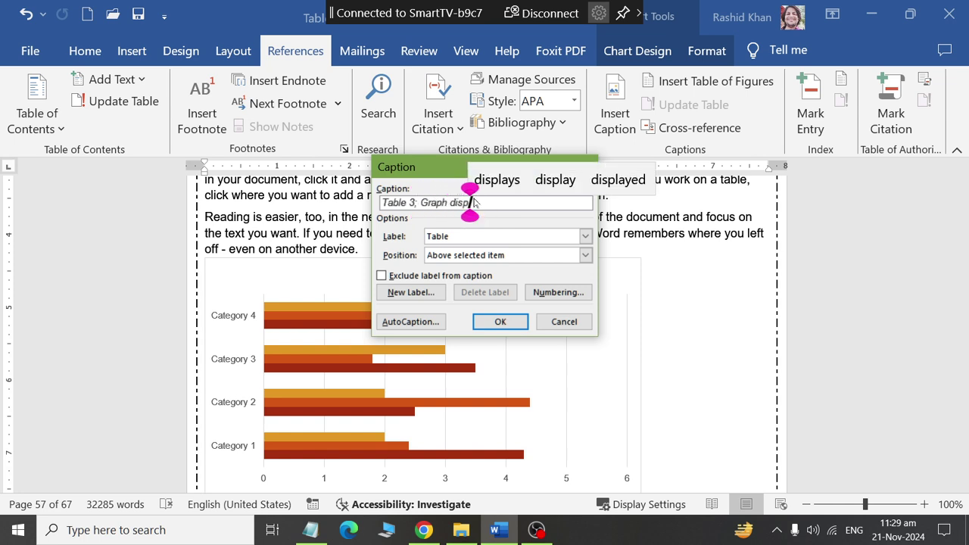
type("ay results")
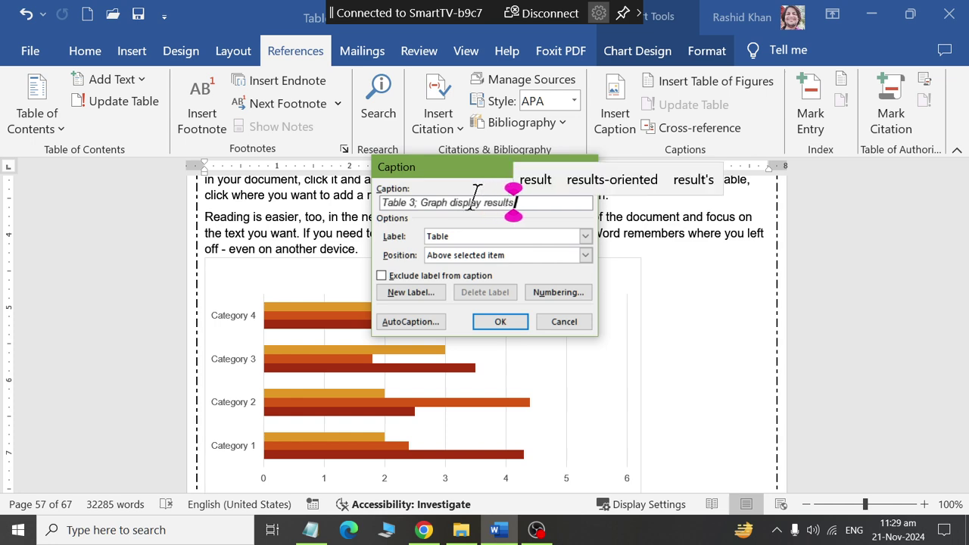
left_click(505, 321)
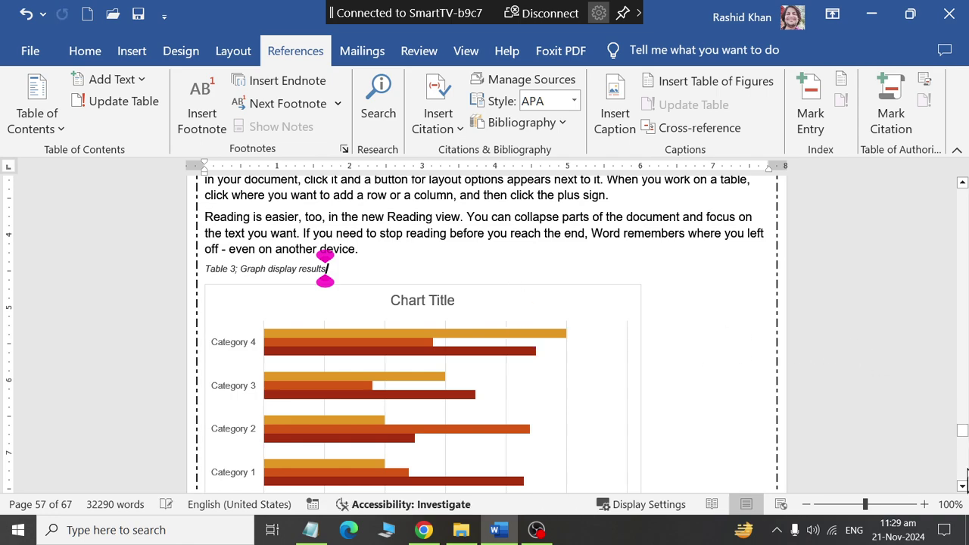
left_click_drag(961, 433, 951, 129)
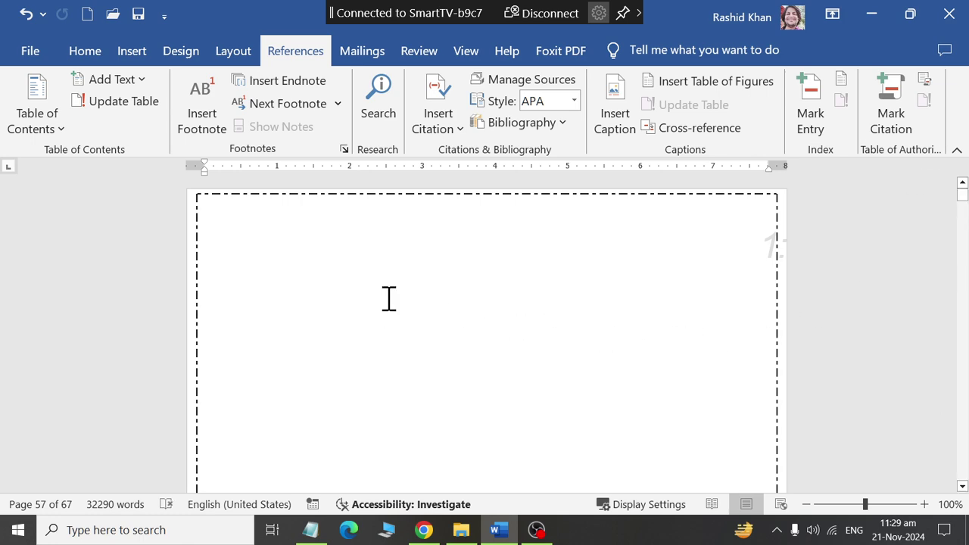
Apply the Normal style to the blank line following the table of contents on page 7
scroll(388, 297, "down", 10)
scroll(388, 297, "down", 6)
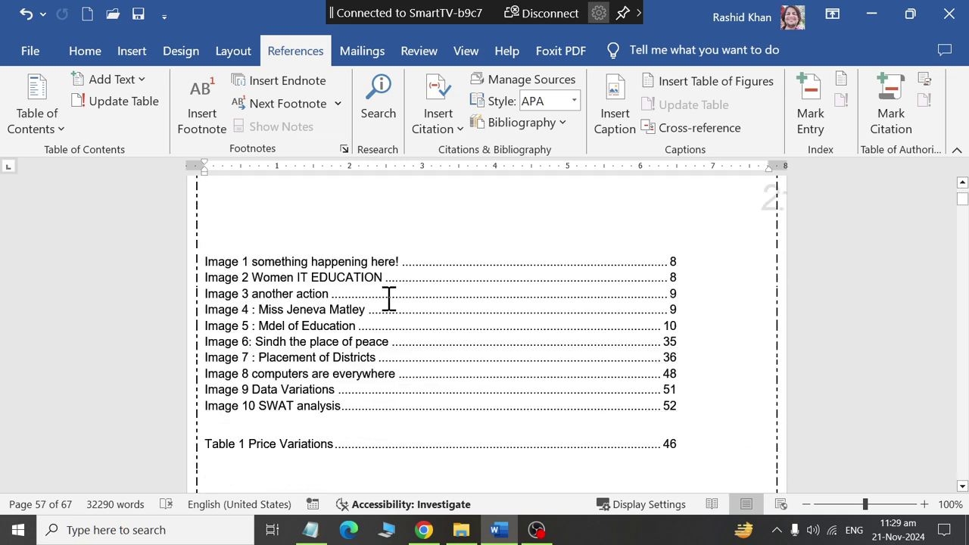
scroll(388, 297, "down", 7)
scroll(389, 298, "down", 6)
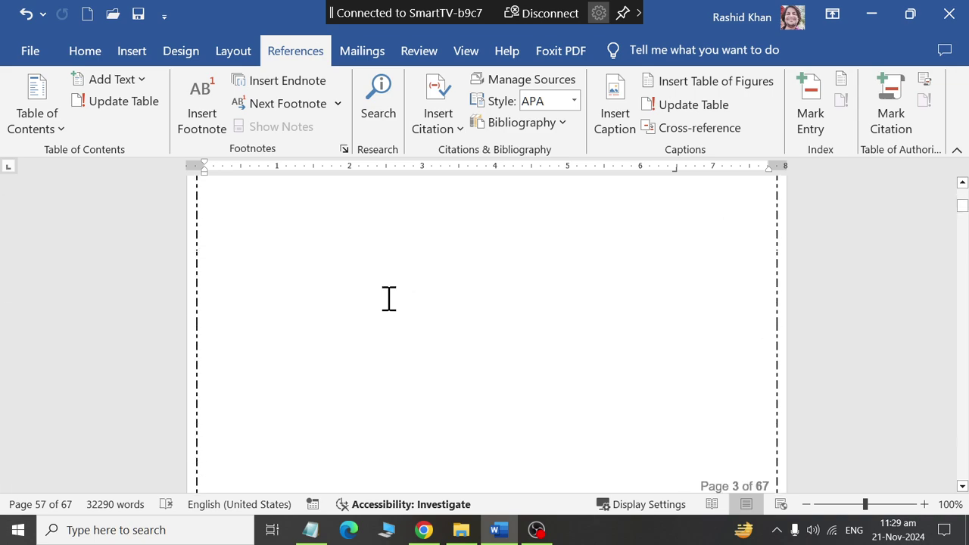
scroll(388, 298, "down", 6)
scroll(388, 297, "down", 6)
scroll(389, 297, "down", 6)
scroll(388, 298, "down", 6)
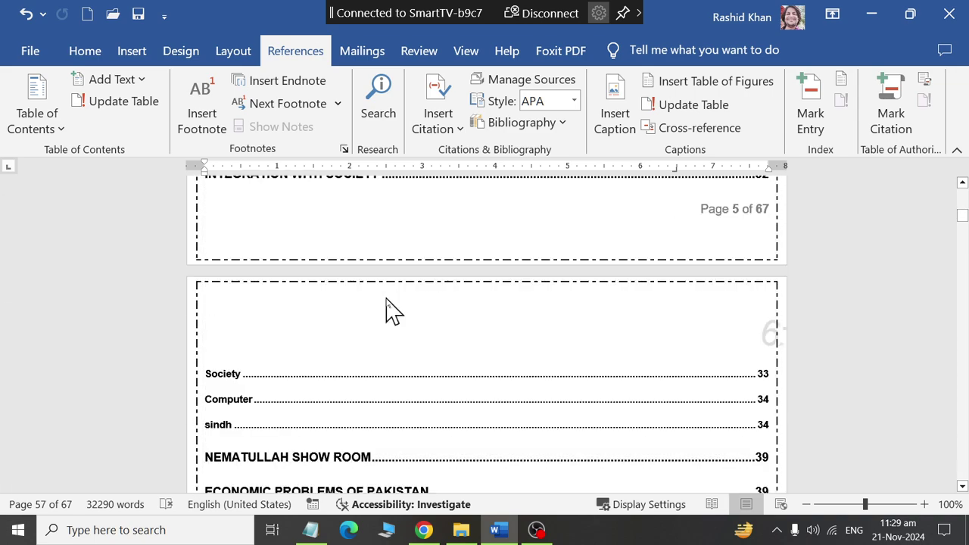
scroll(386, 296, "down", 6)
scroll(386, 296, "down", 6)
scroll(388, 298, "down", 6)
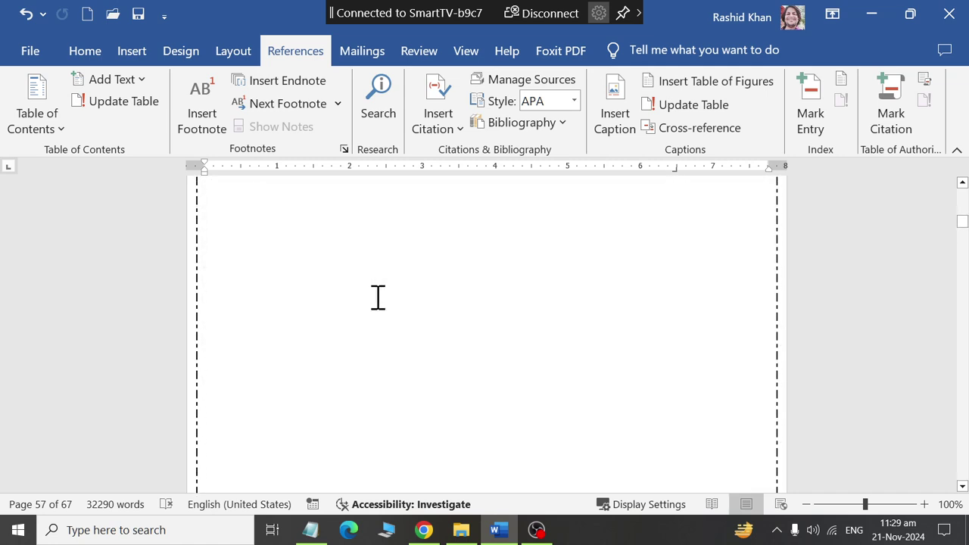
left_click(378, 297)
scroll(265, 246, "up", 1)
scroll(244, 309, "up", 2)
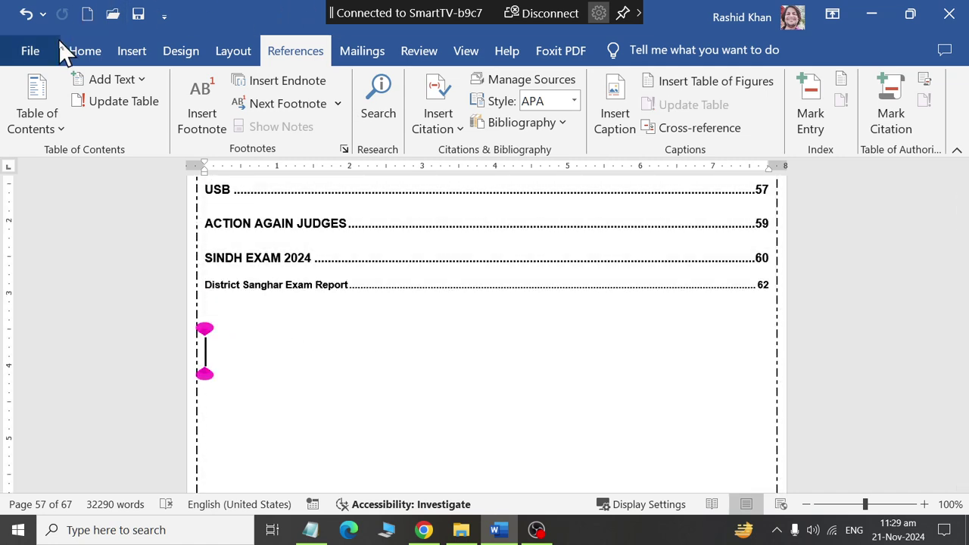
left_click(83, 51)
left_click(583, 121)
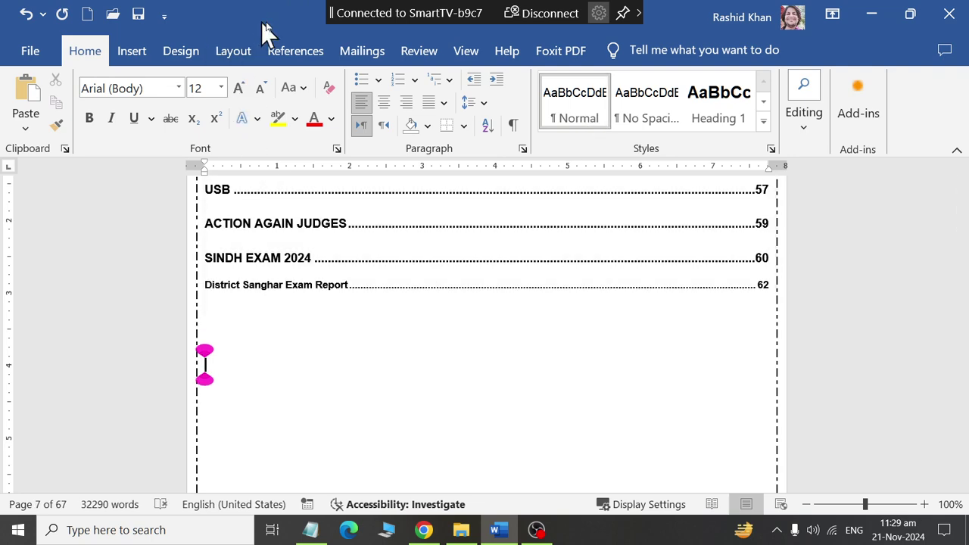
left_click(292, 51)
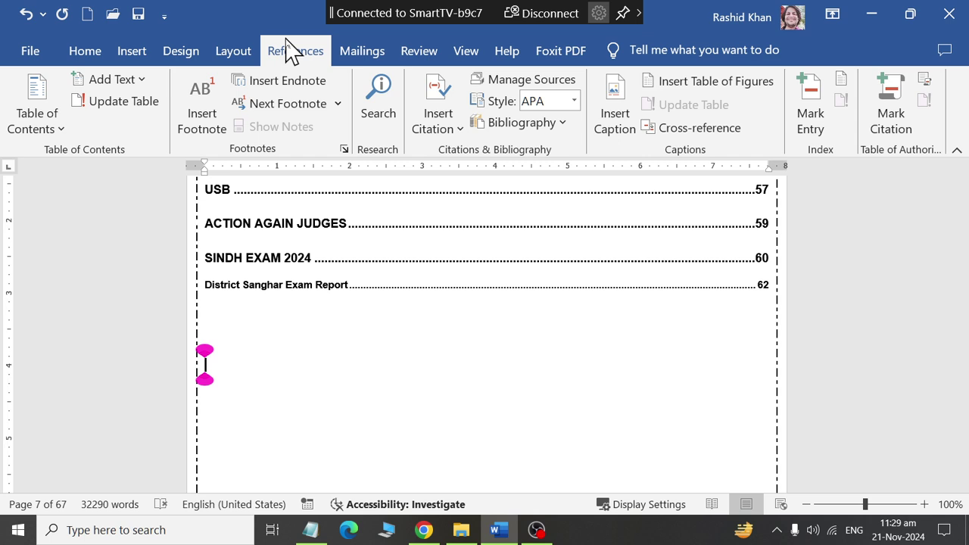
left_click(683, 83)
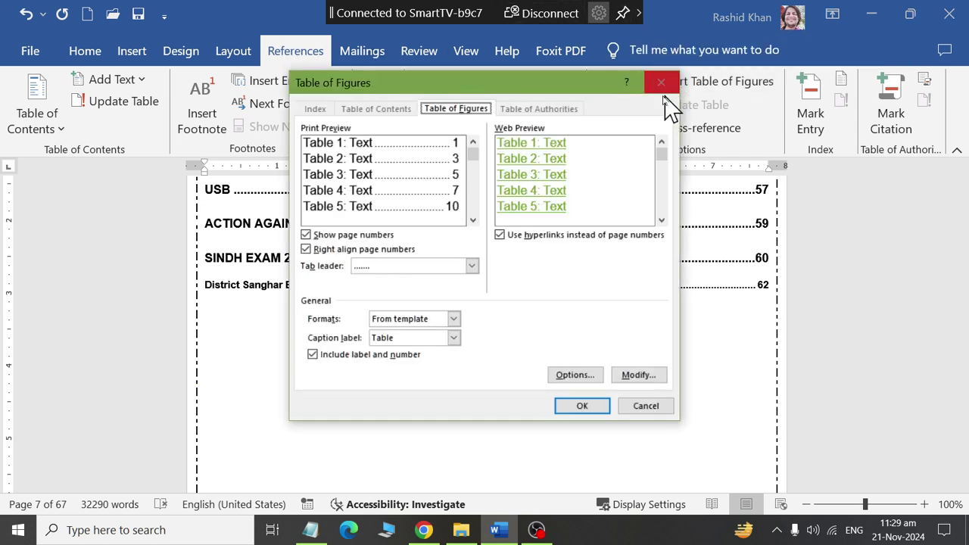
left_click(454, 337)
left_click_drag(452, 382, 450, 360)
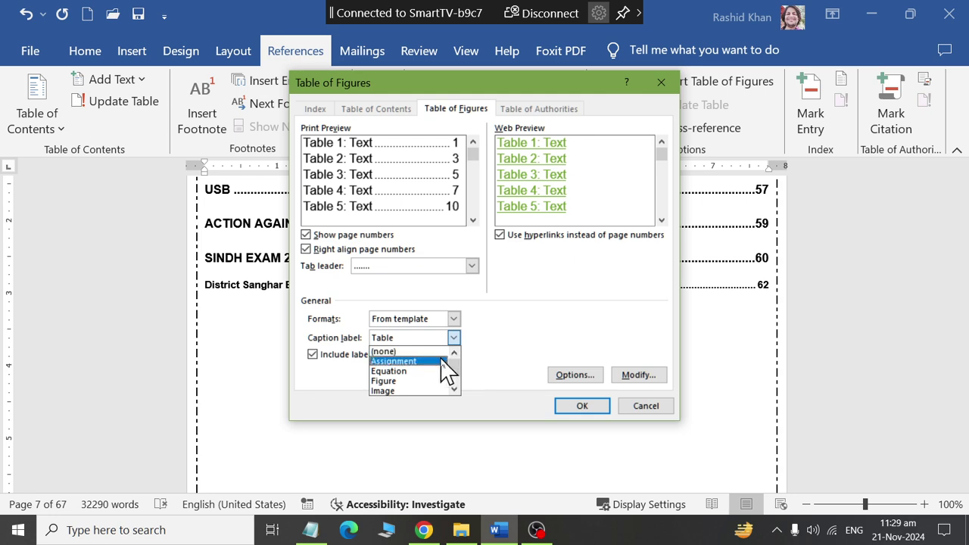
left_click(447, 362)
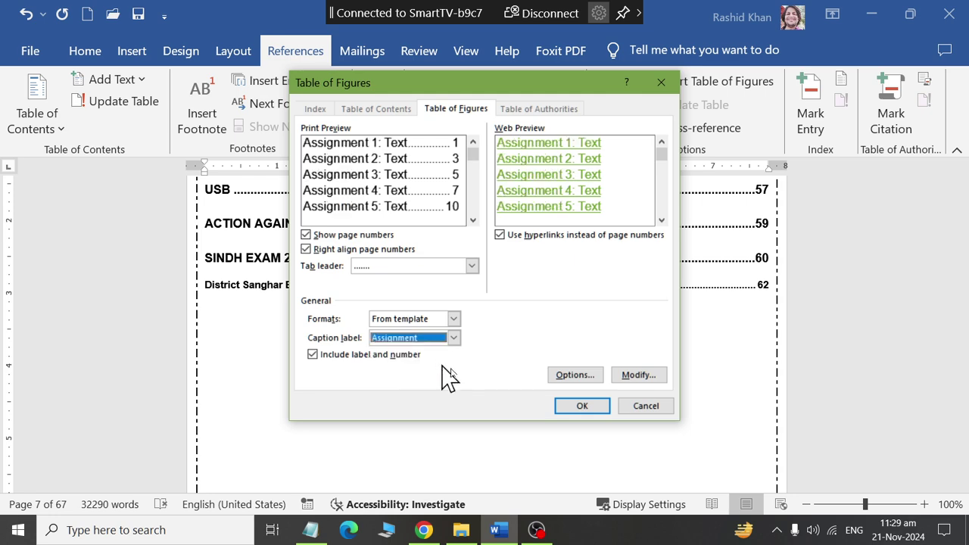
left_click(579, 406)
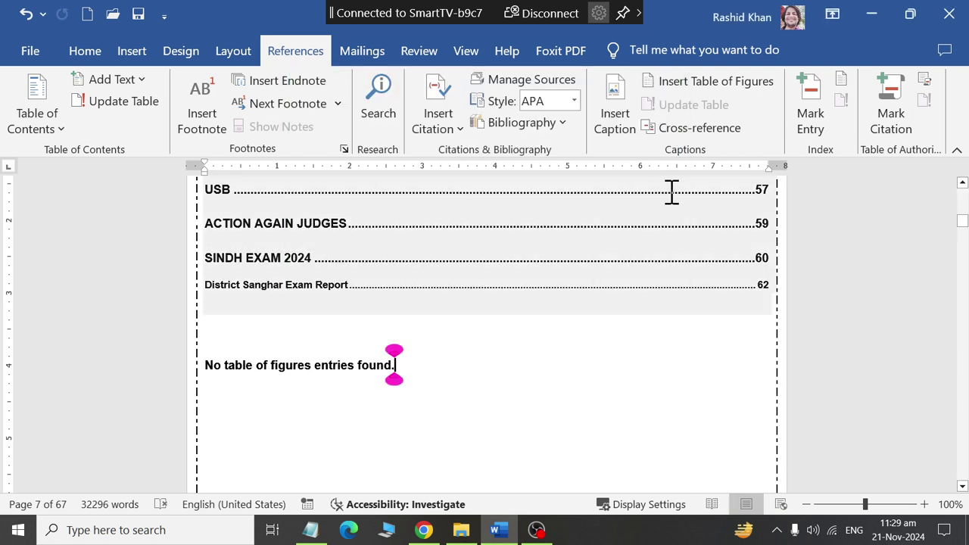
key("ctrl+z")
left_click(704, 81)
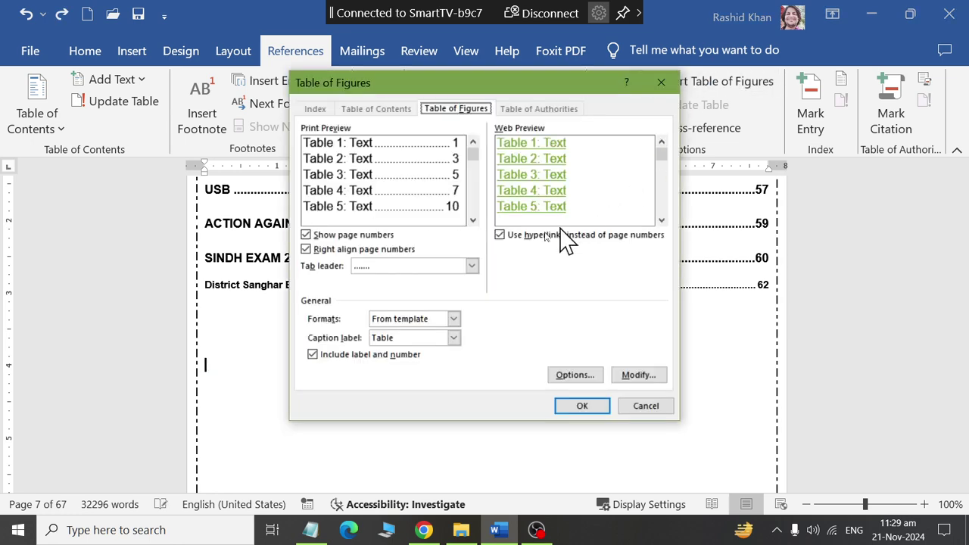
left_click(472, 269)
left_click(472, 269)
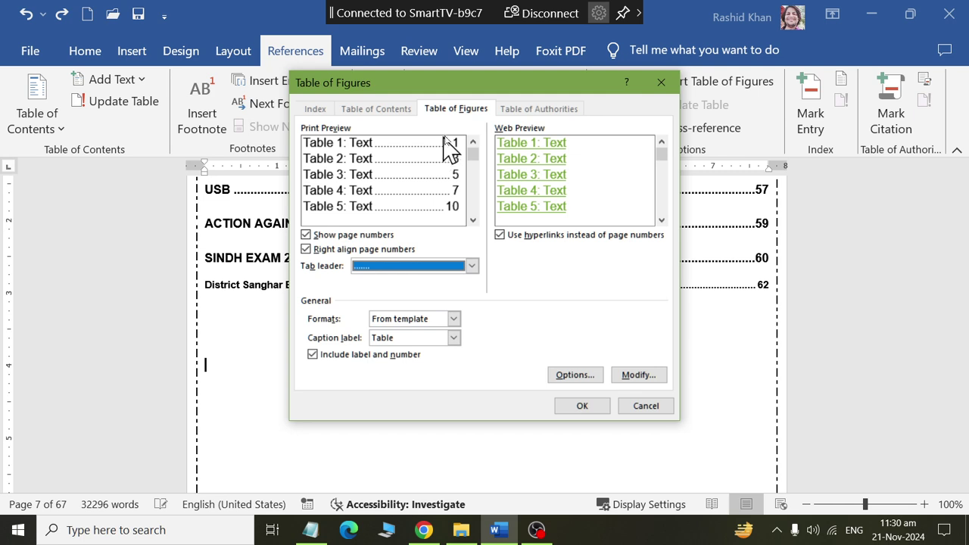
left_click(451, 342)
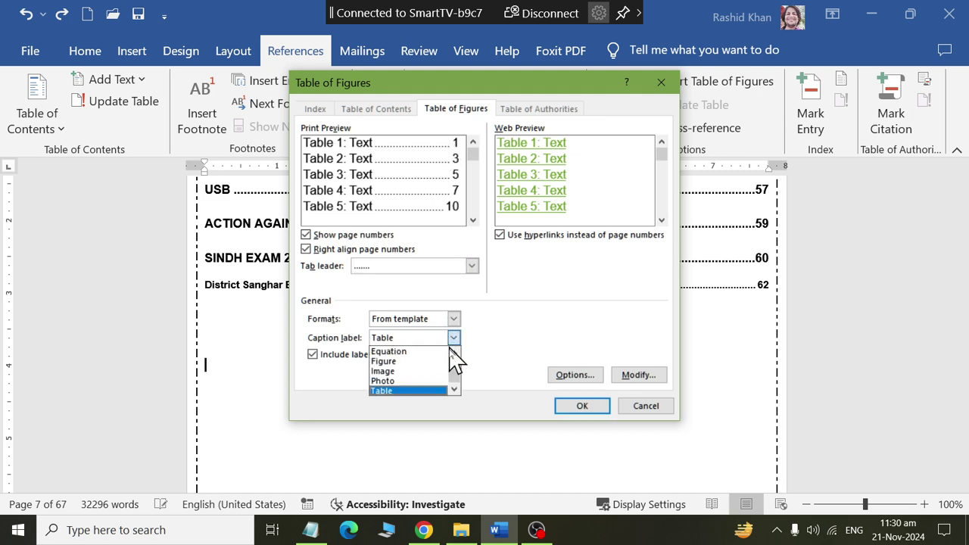
left_click(443, 371)
left_click(452, 338)
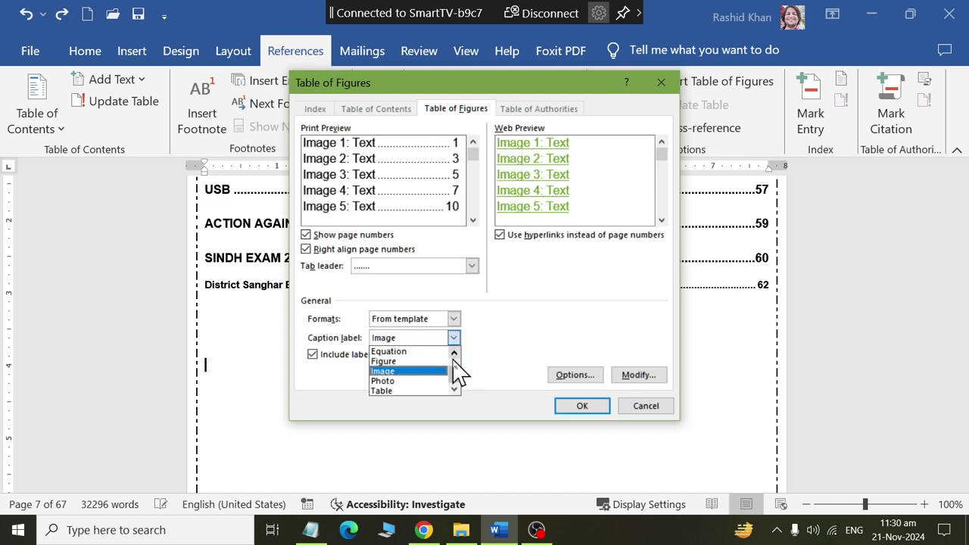
left_click(453, 355)
left_click(454, 356)
left_click(431, 371)
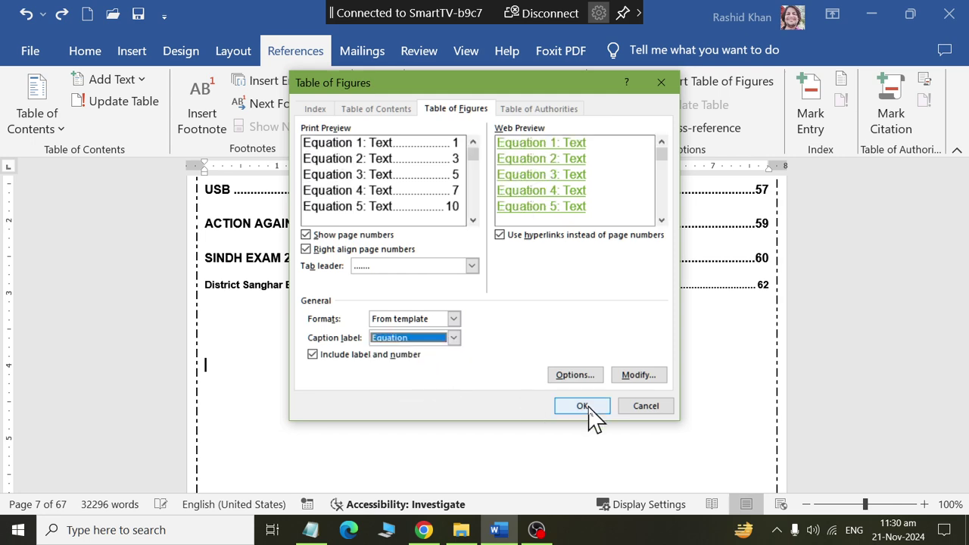
left_click(582, 406)
Try generating the table of figures with the Figure caption label, then undo the empty result
key("ctrl+z")
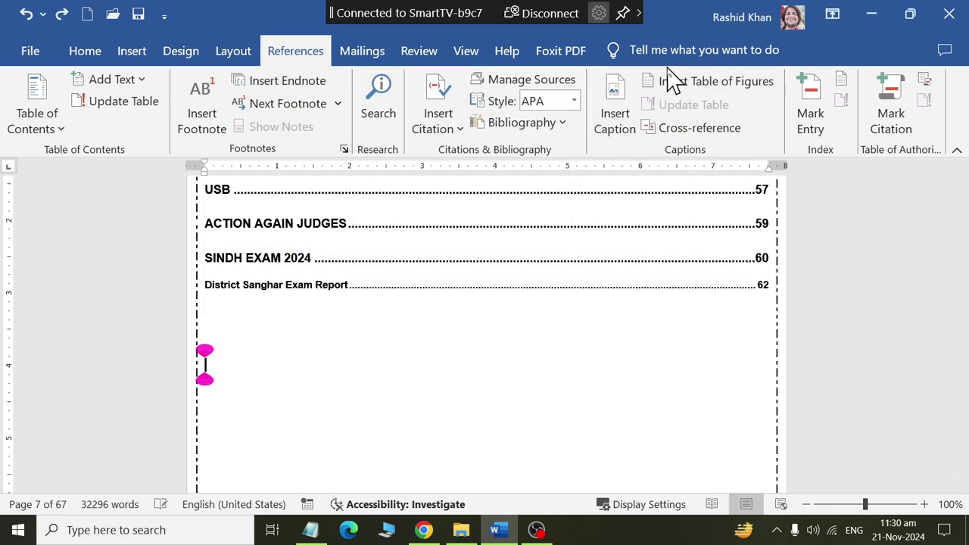
left_click(657, 88)
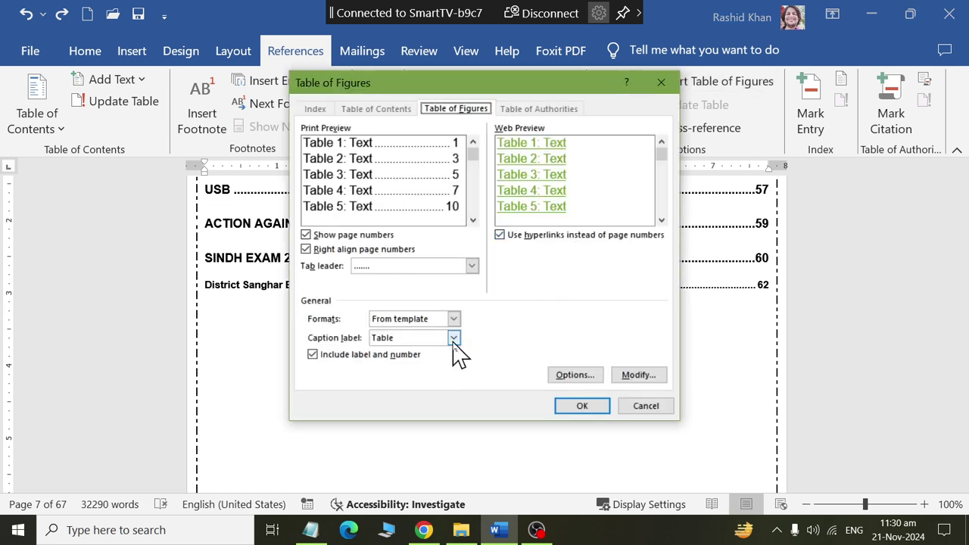
left_click(453, 339)
left_click_drag(451, 377, 452, 367)
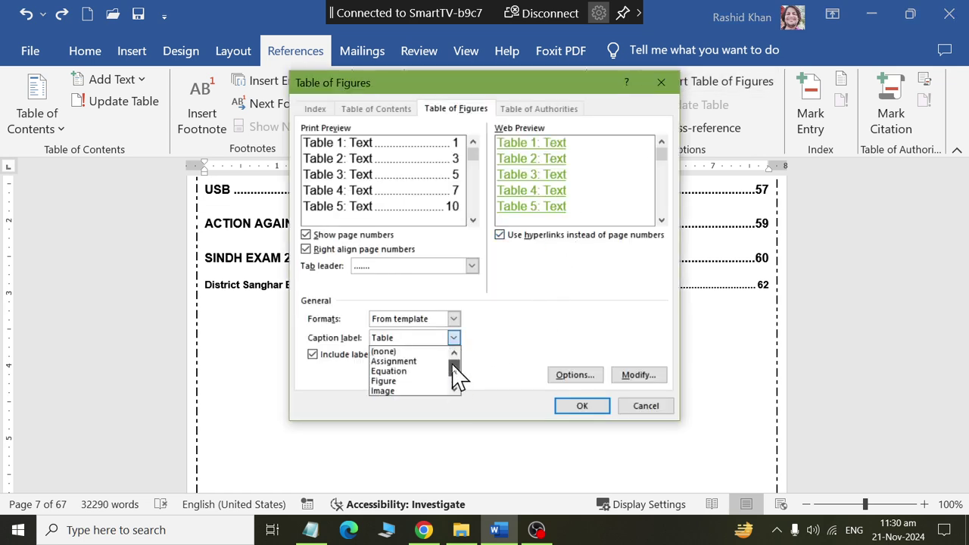
left_click(424, 381)
left_click(581, 406)
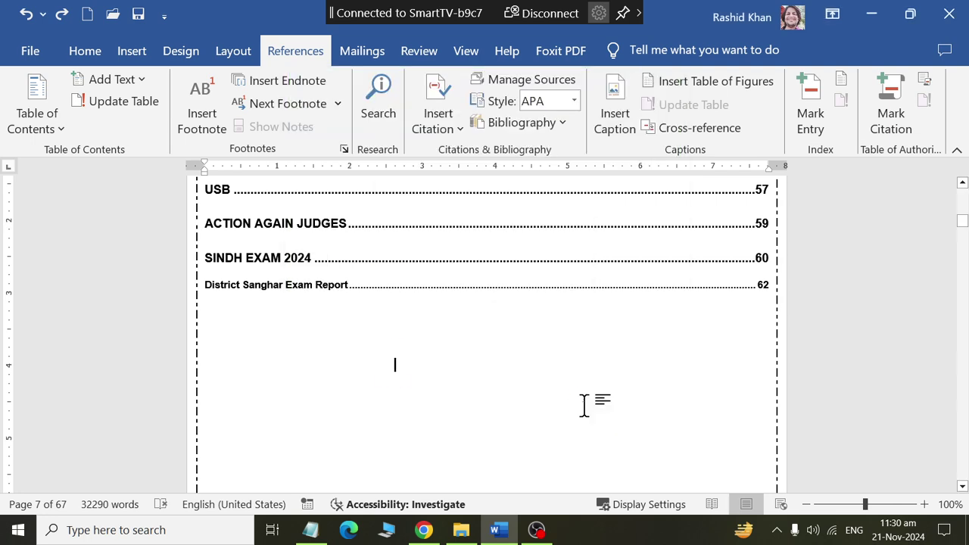
key("ctrl+z")
Regenerate the table of figures with the Image label, replacing the old list with Images 1–11
left_click(673, 83)
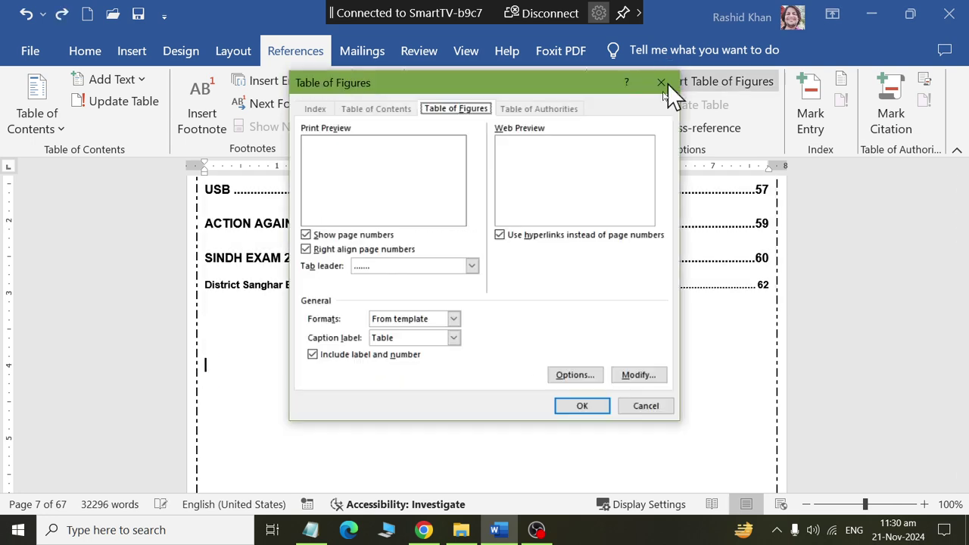
left_click(452, 337)
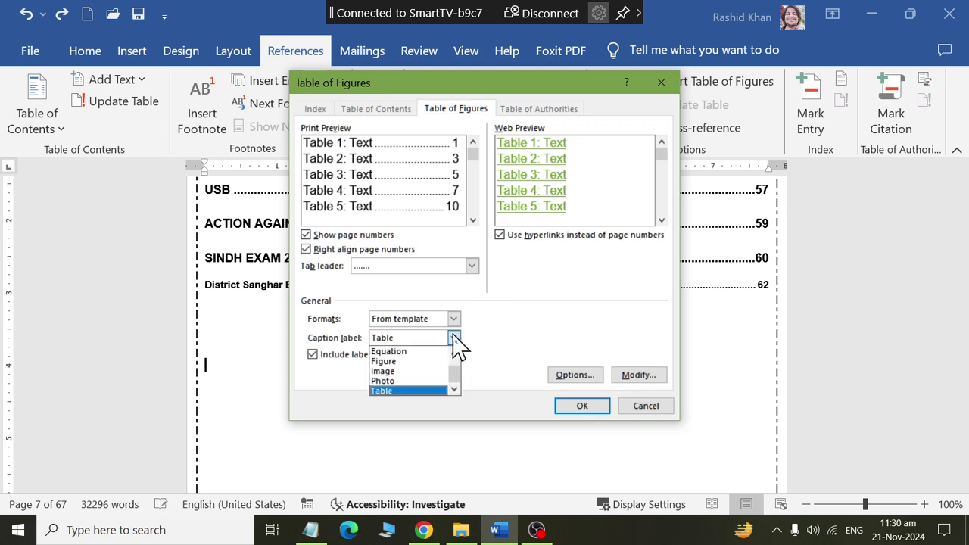
left_click(429, 372)
left_click(576, 405)
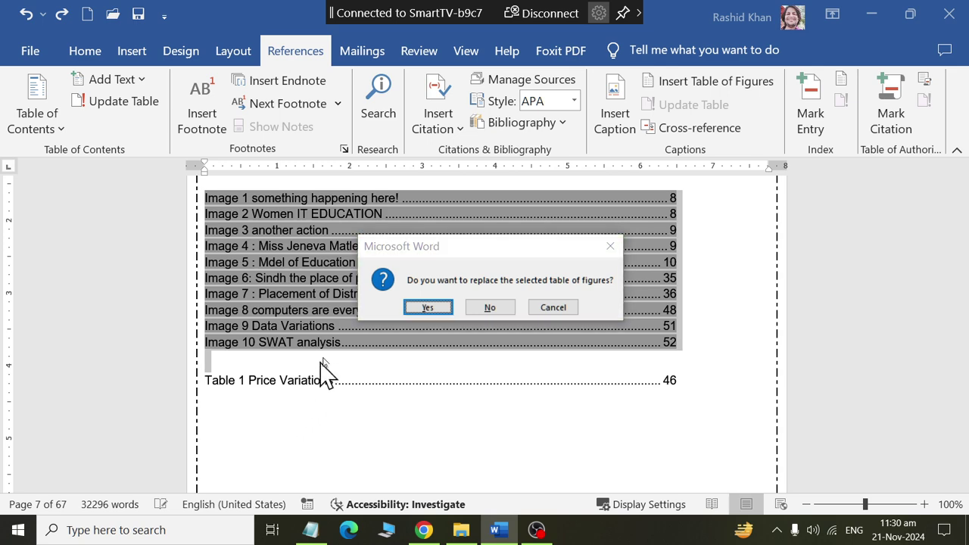
left_click(431, 308)
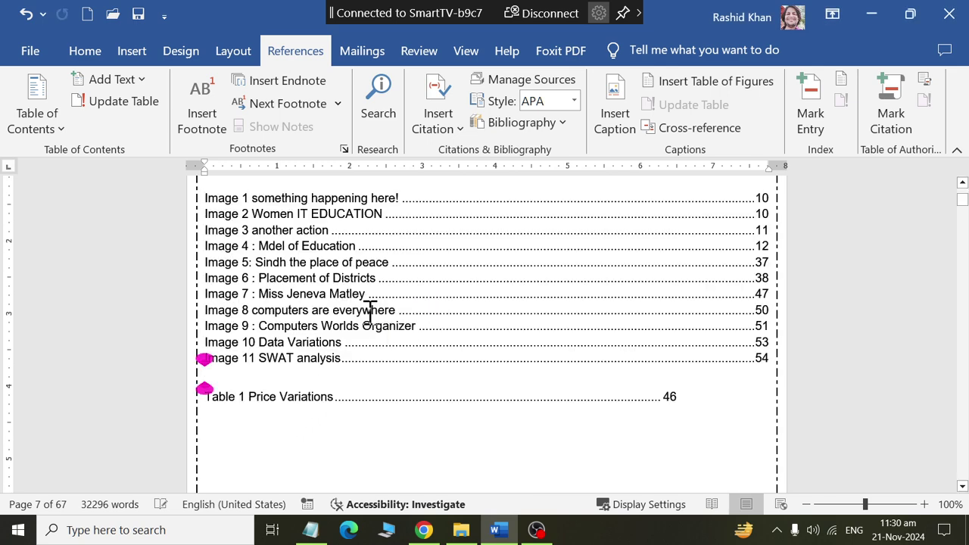
scroll(301, 252, "up", 1)
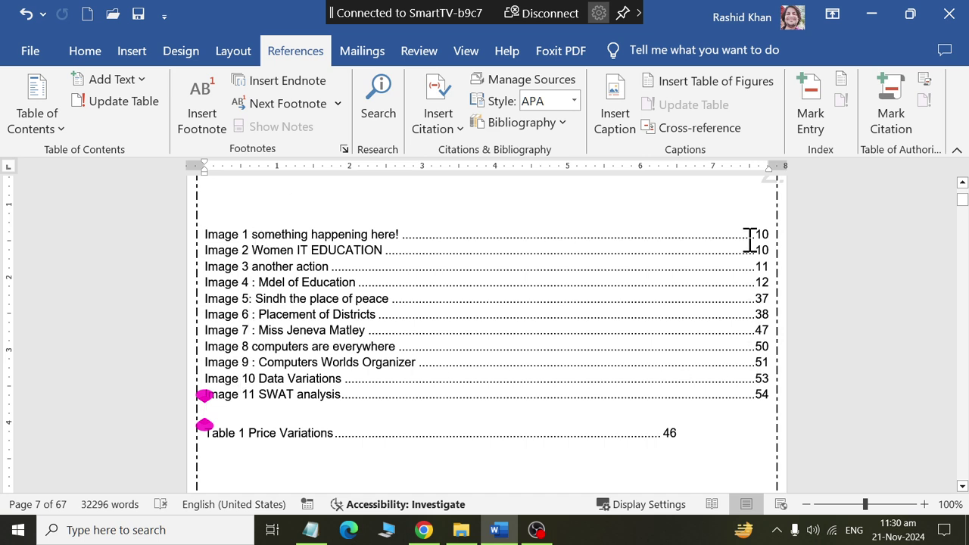
left_click(244, 431)
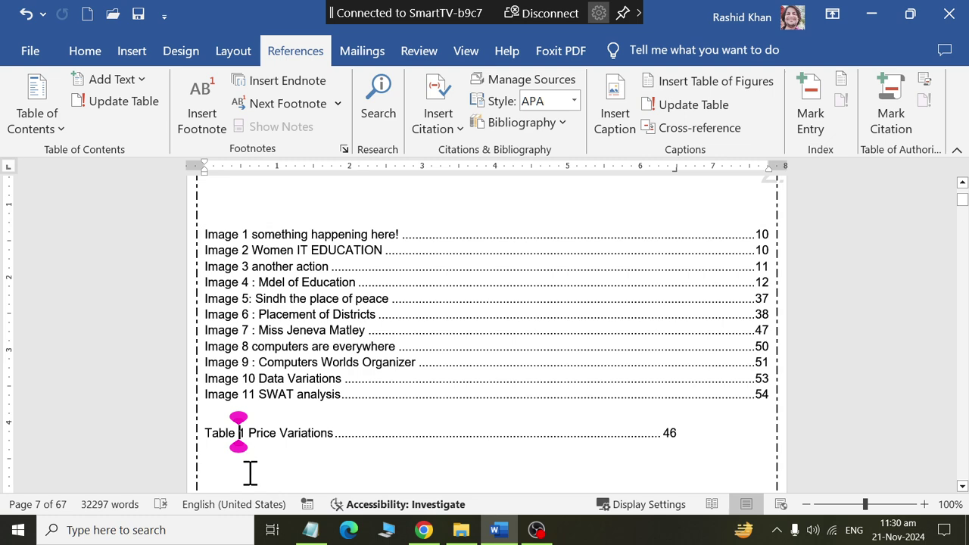
Replace the tables list using the Table label so it shows Table 1 (48) and Table 2 Analytics (55)
left_click(755, 83)
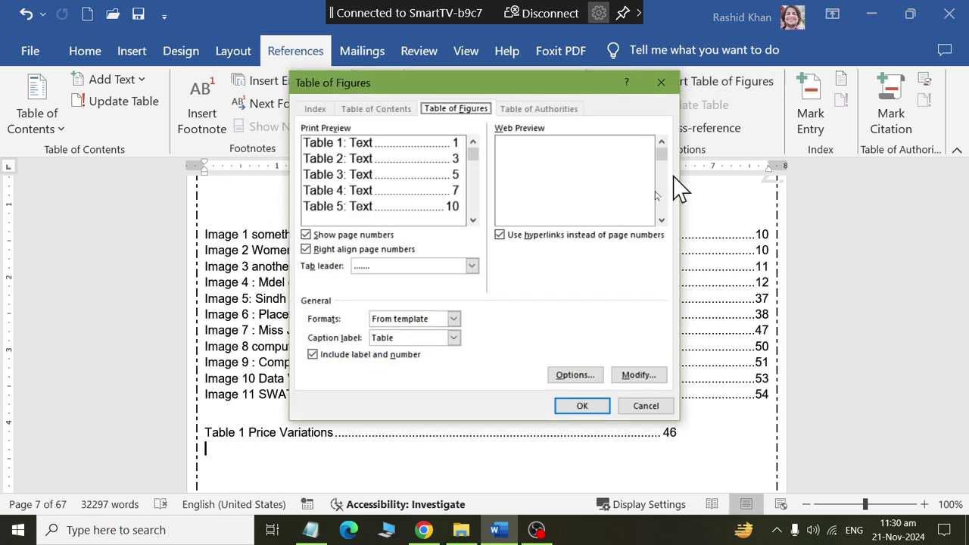
left_click(579, 409)
left_click(414, 312)
scroll(406, 315, "down", 2)
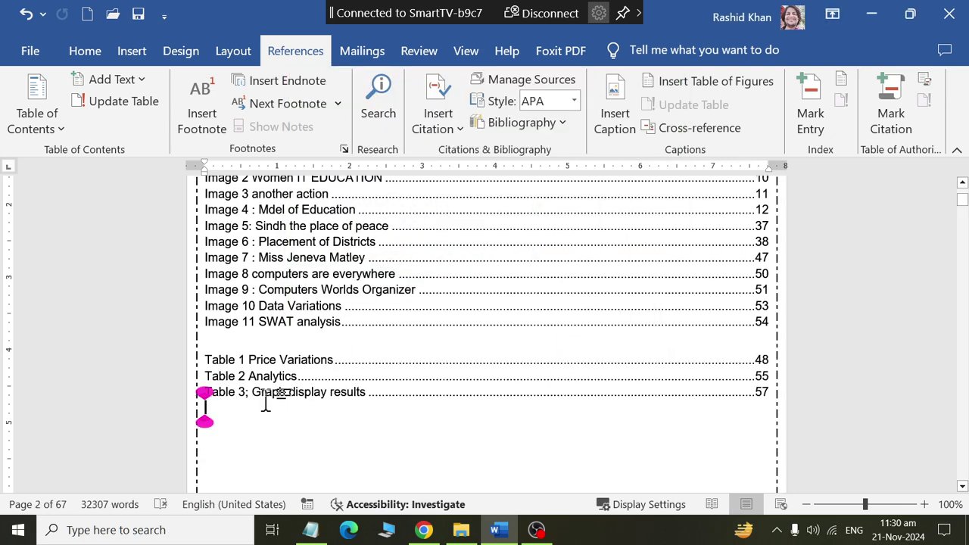
scroll(694, 394, "up", 5)
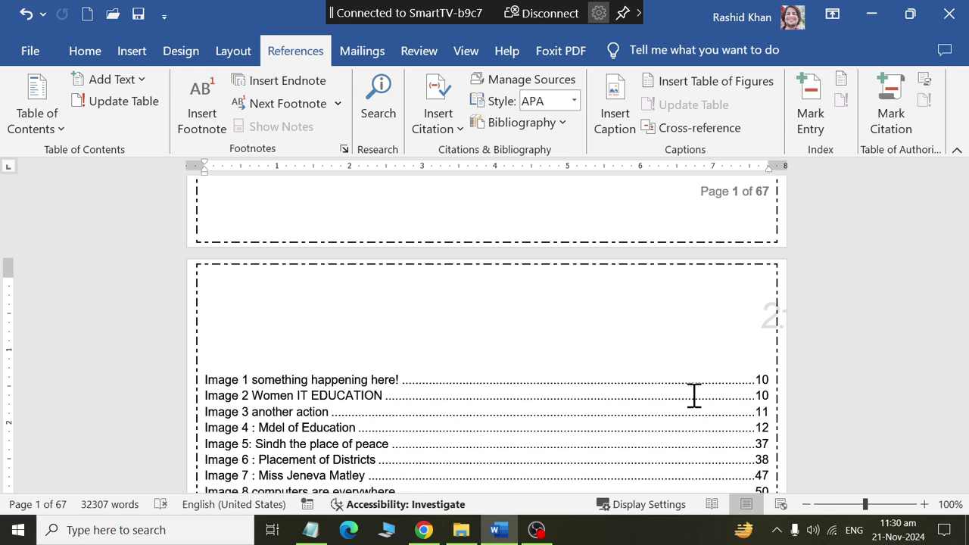
scroll(787, 352, "up", 5)
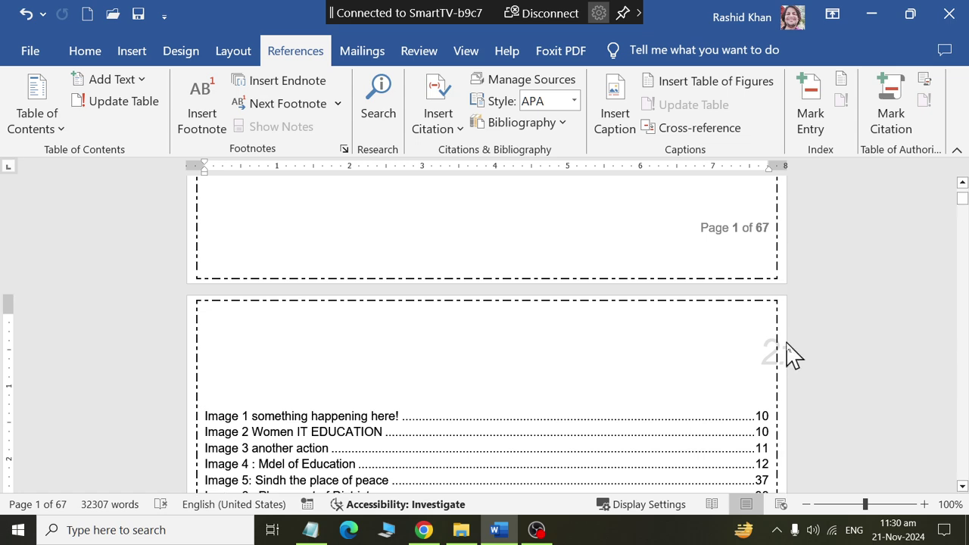
scroll(787, 342, "down", 5)
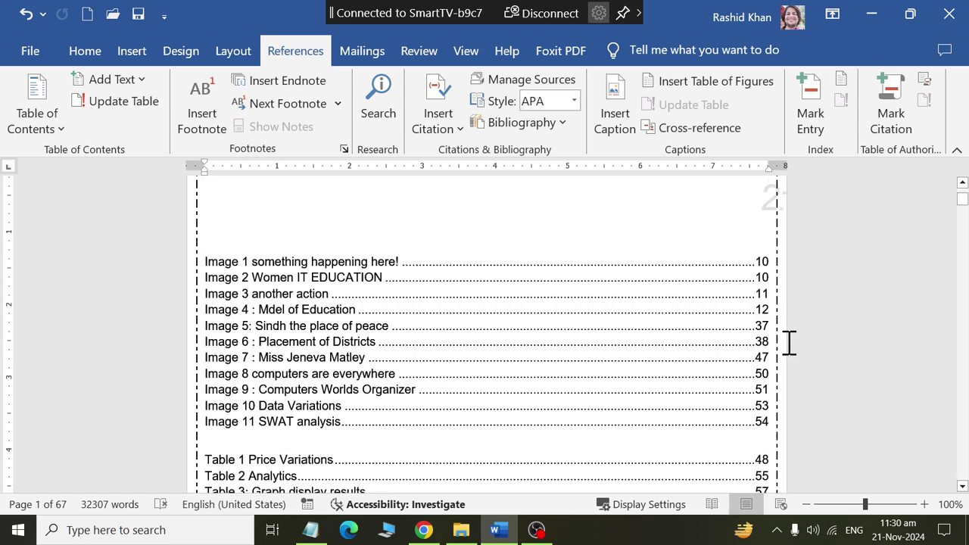
scroll(787, 342, "down", 2)
scroll(787, 342, "up", 1)
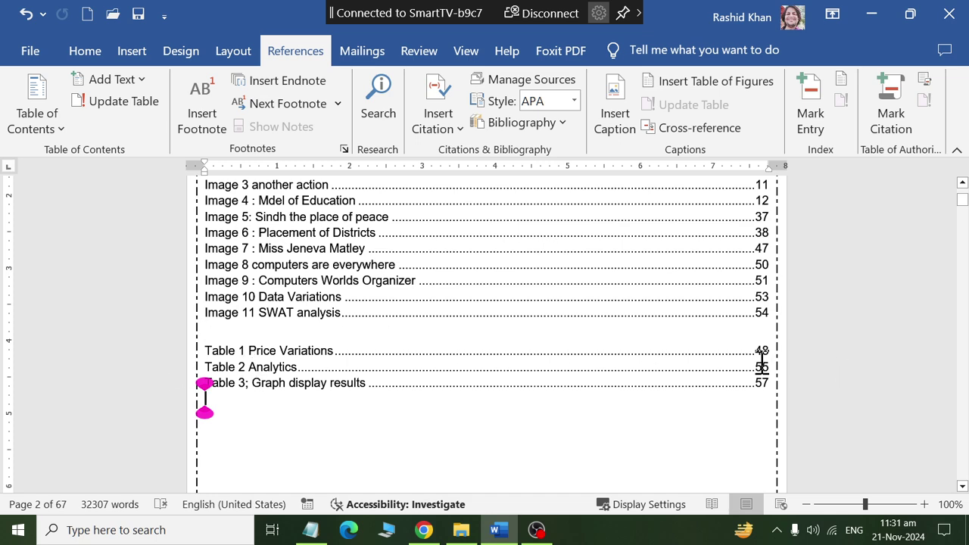
Follow the Table 2 Analytics link, go back to page 1, then follow the Image 6 entry
left_click(224, 369, "ctrl")
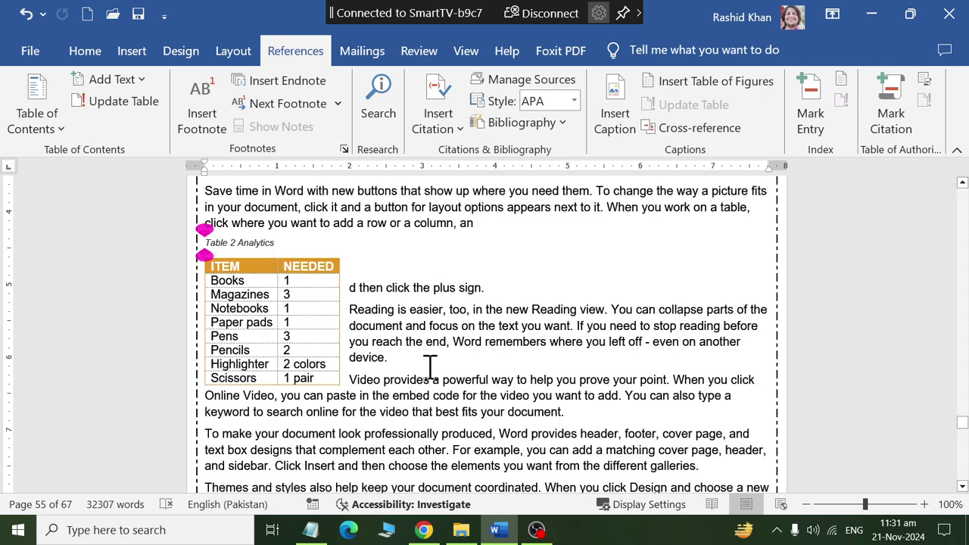
key("ctrl+g")
key("Return")
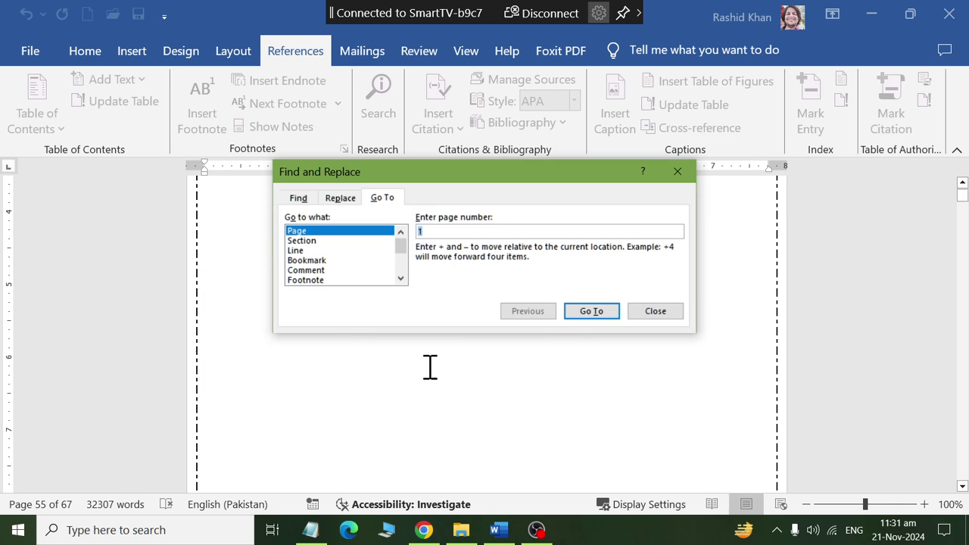
left_click(655, 312)
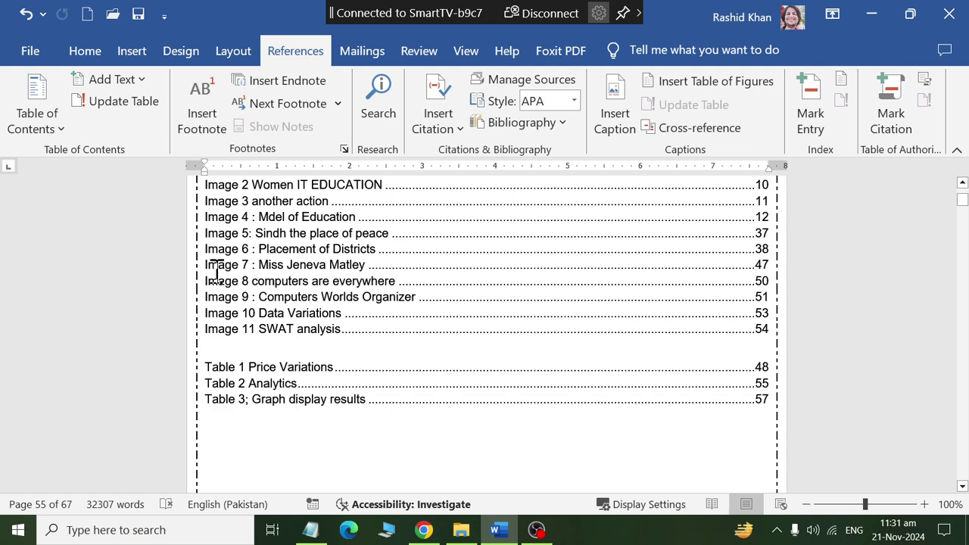
left_click(764, 251, "ctrl")
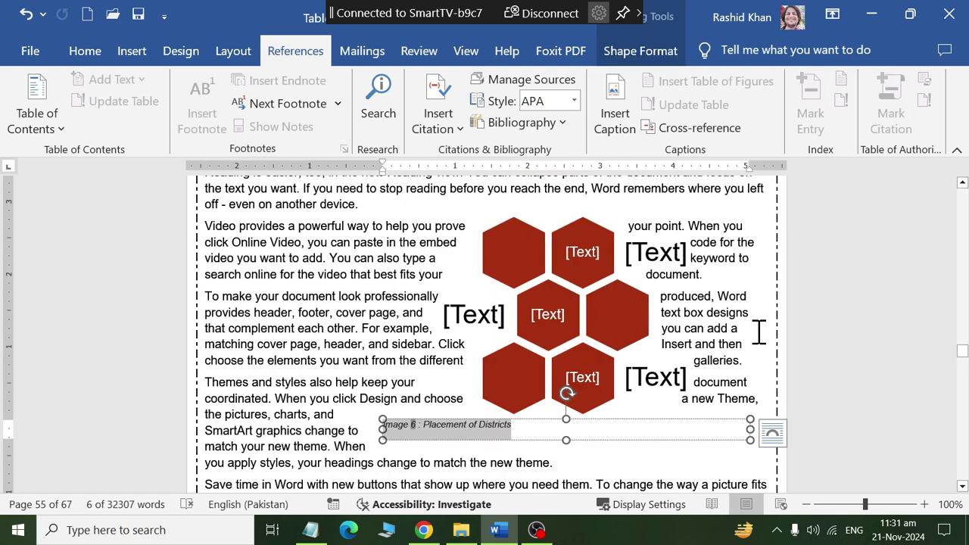